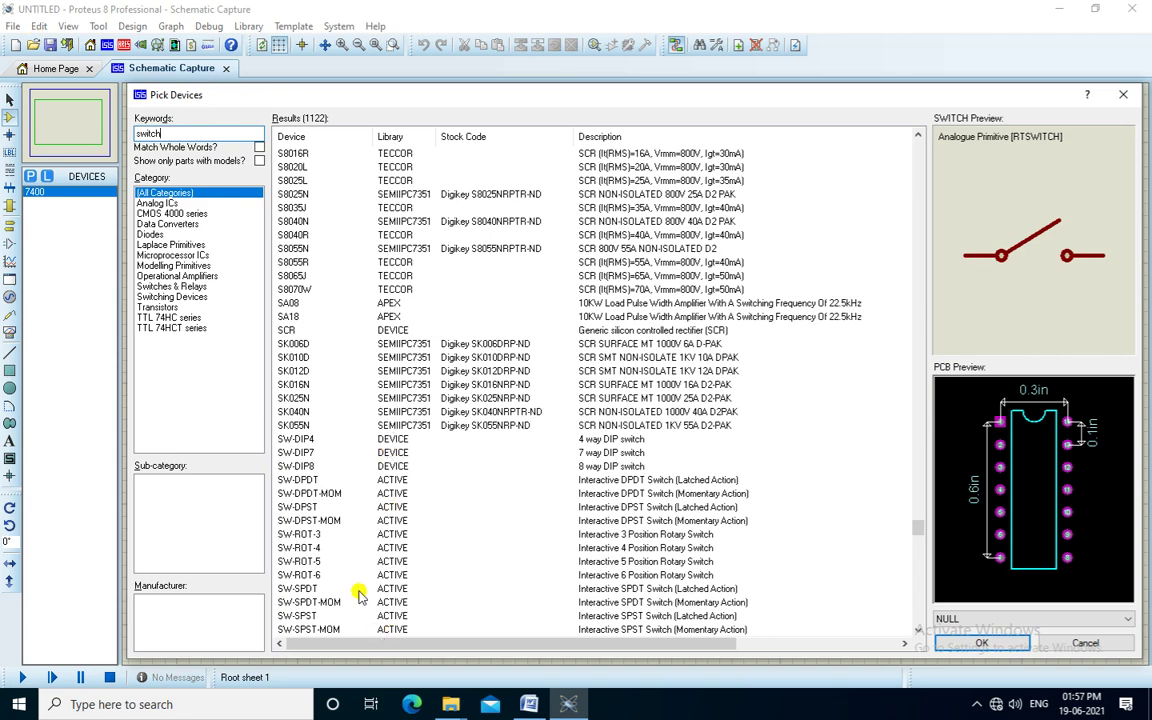
Step: Add SW-SPDT-MOM, RESISTOR and LED-BIBY to the device list from Pick Devices
double_click(325, 602)
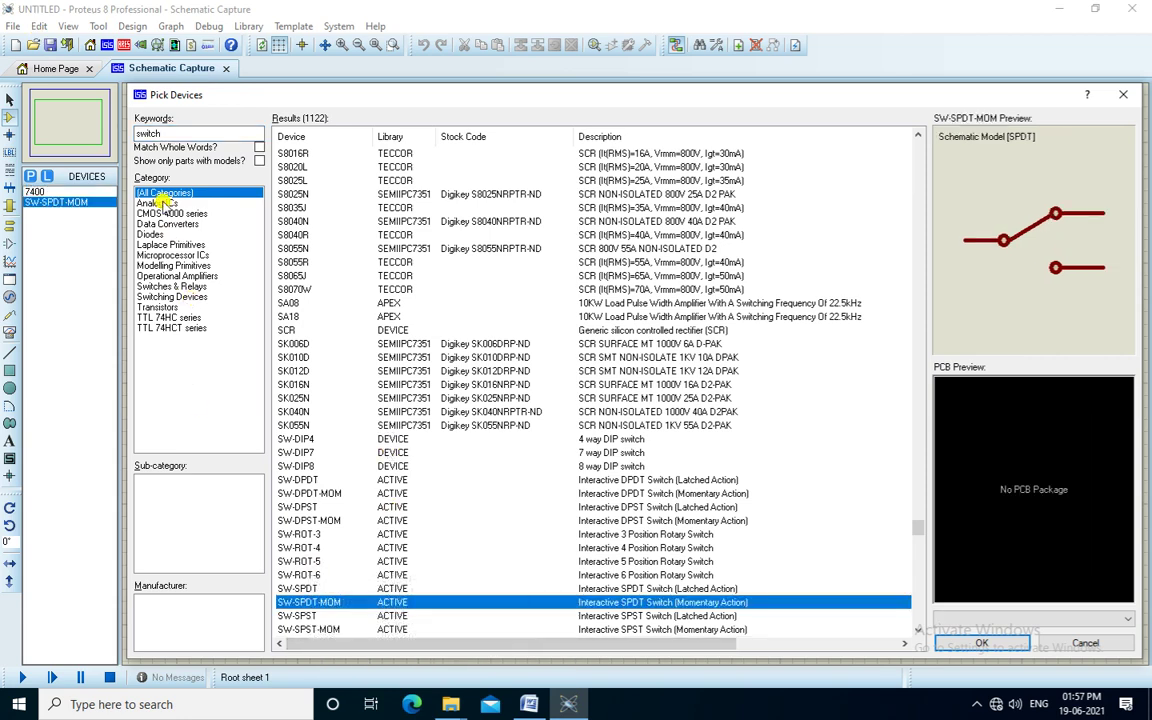
double_click(160, 133)
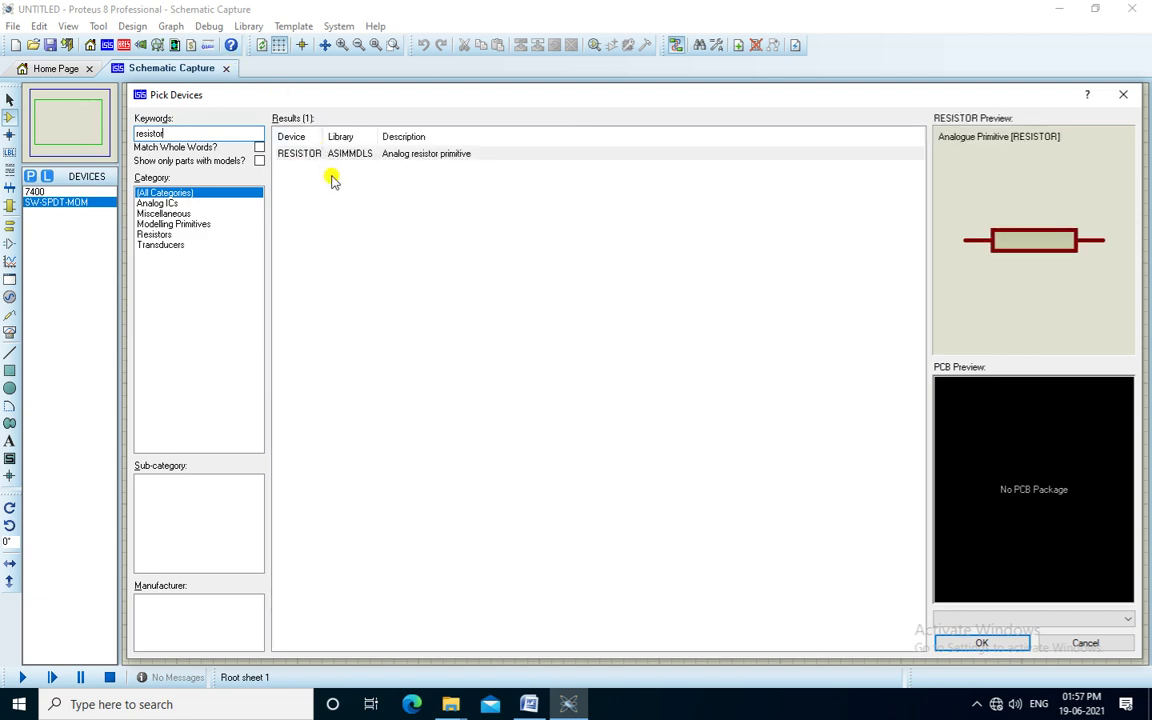
double_click(314, 153)
double_click(145, 133)
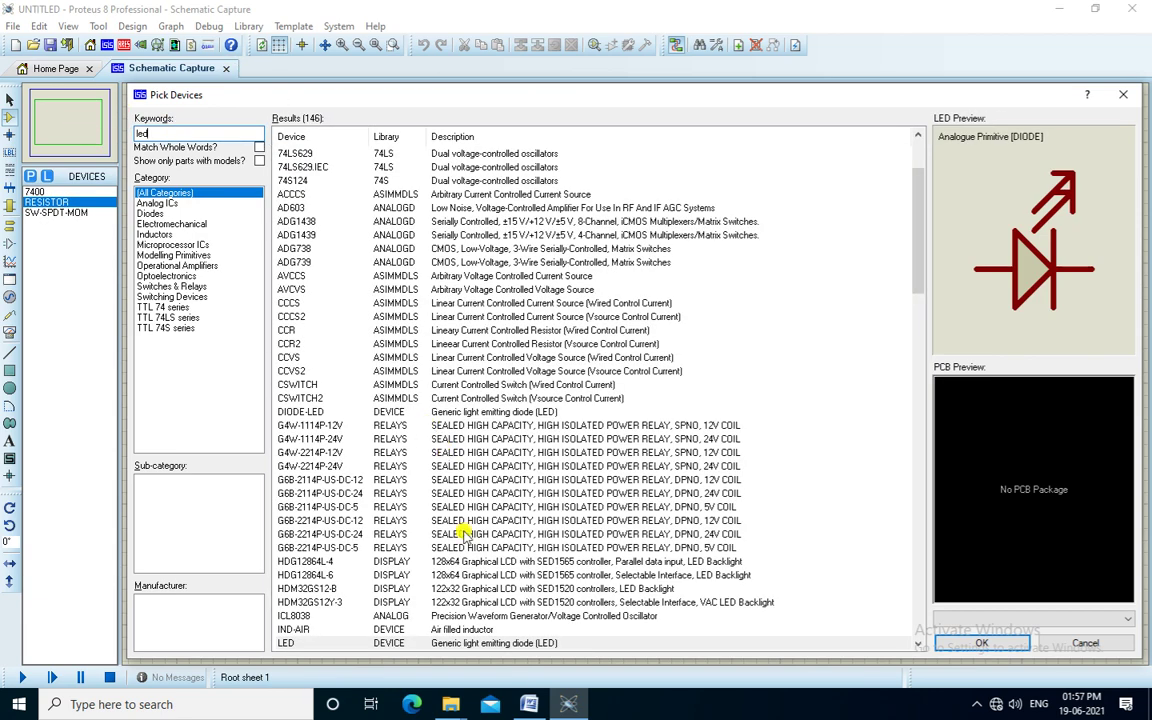
click(333, 645)
click(333, 645)
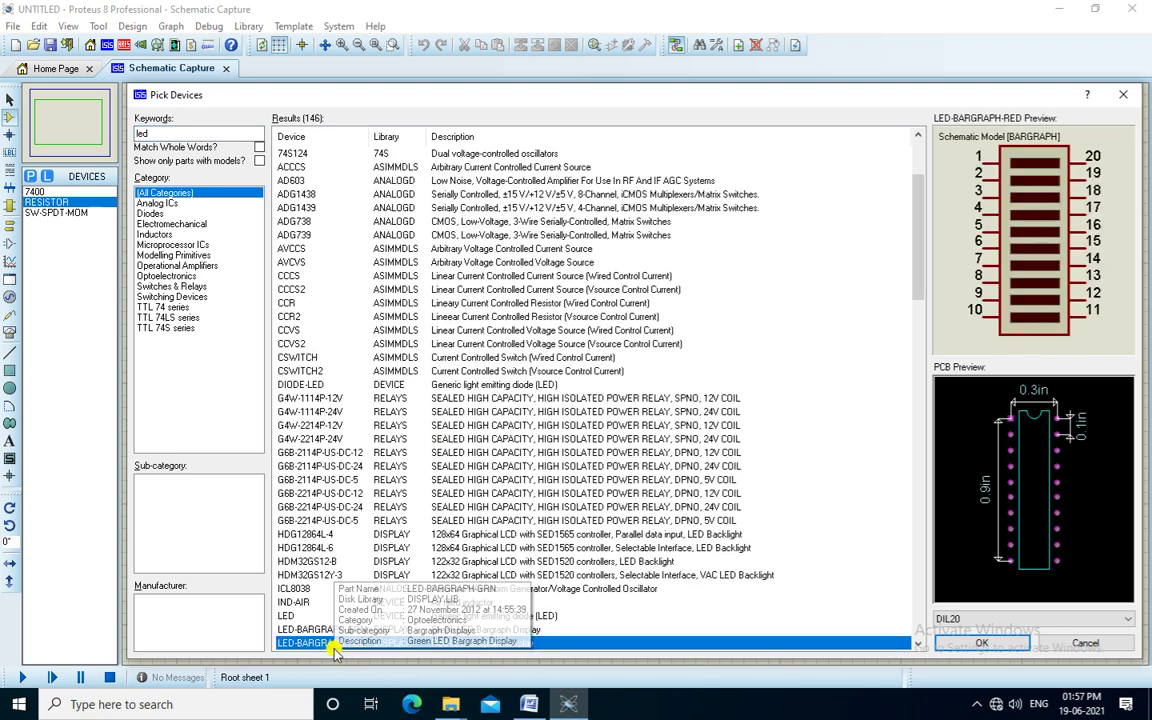
click(331, 645)
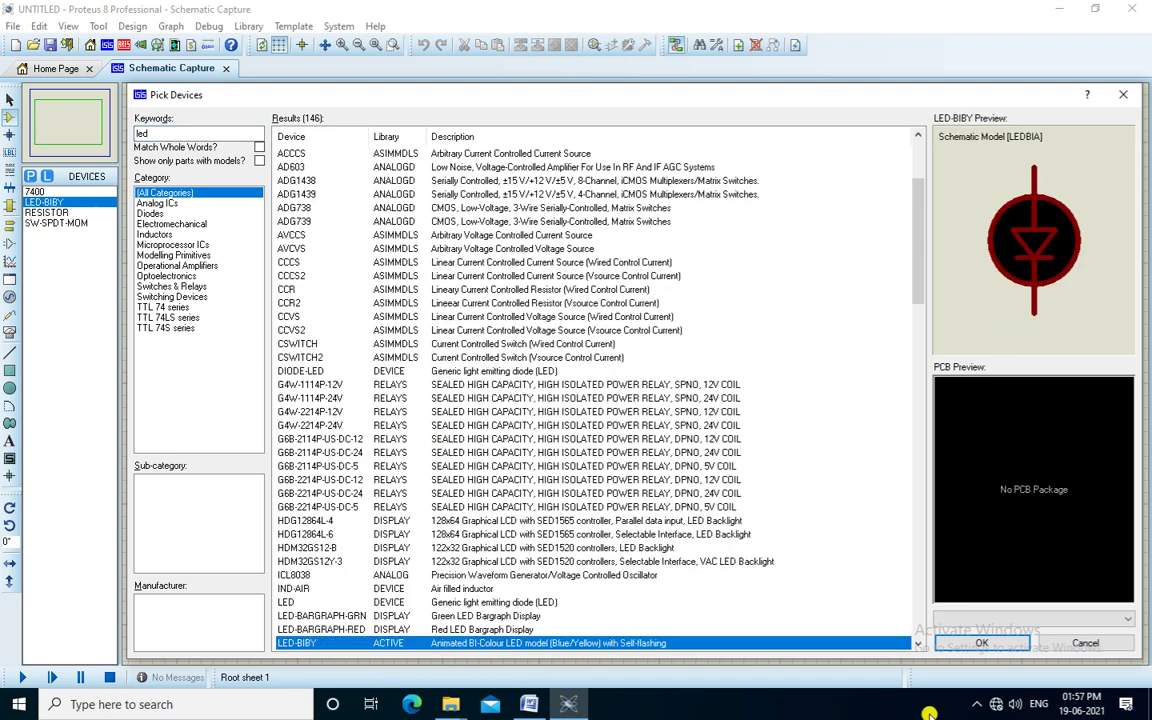
click(981, 643)
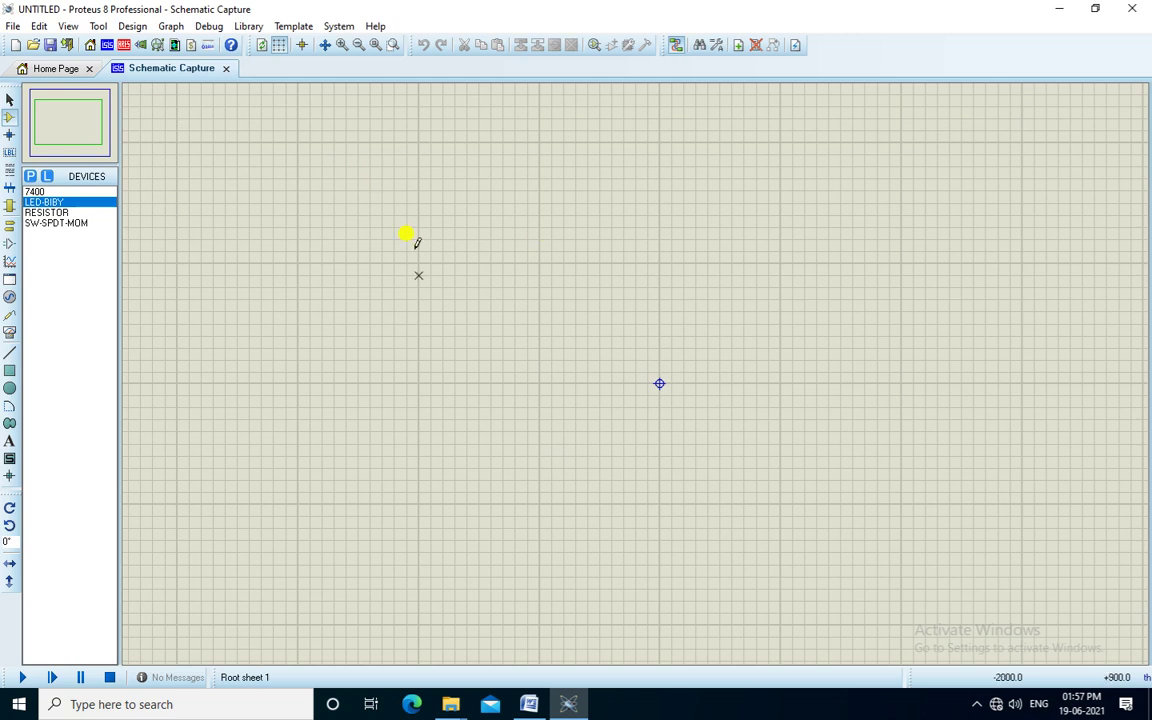
Step: Place two 7400 NAND gates, U1:A above U1:B
click(30, 191)
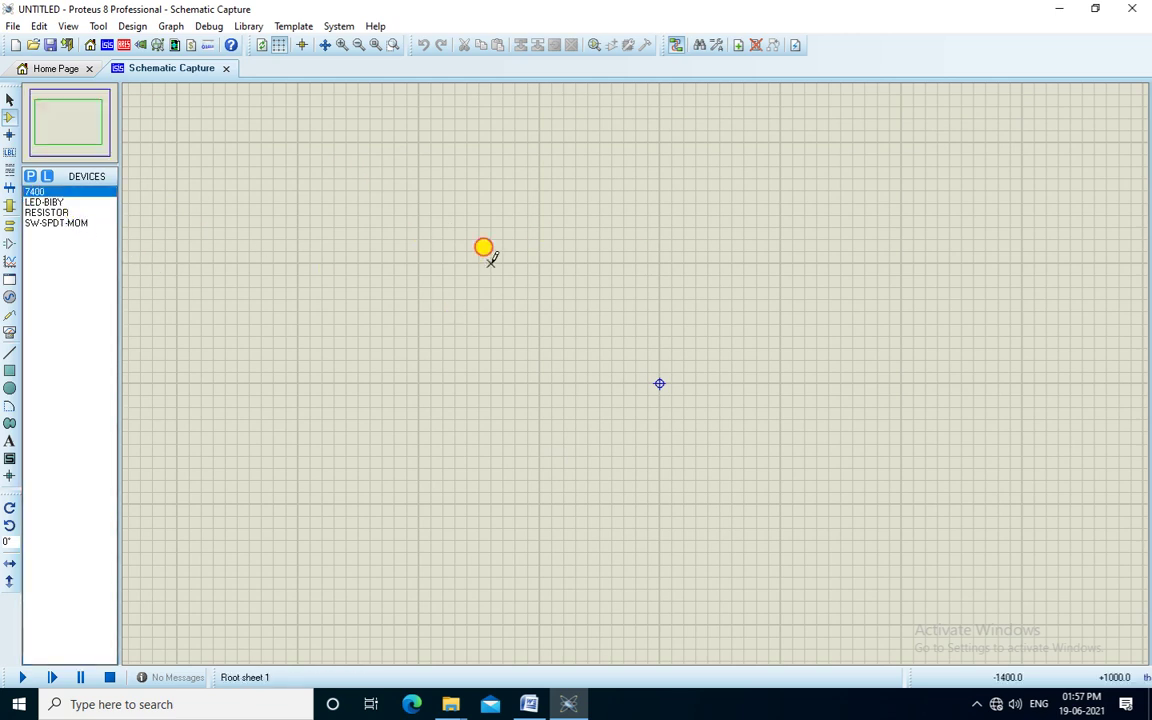
click(481, 247)
click(519, 186)
click(505, 358)
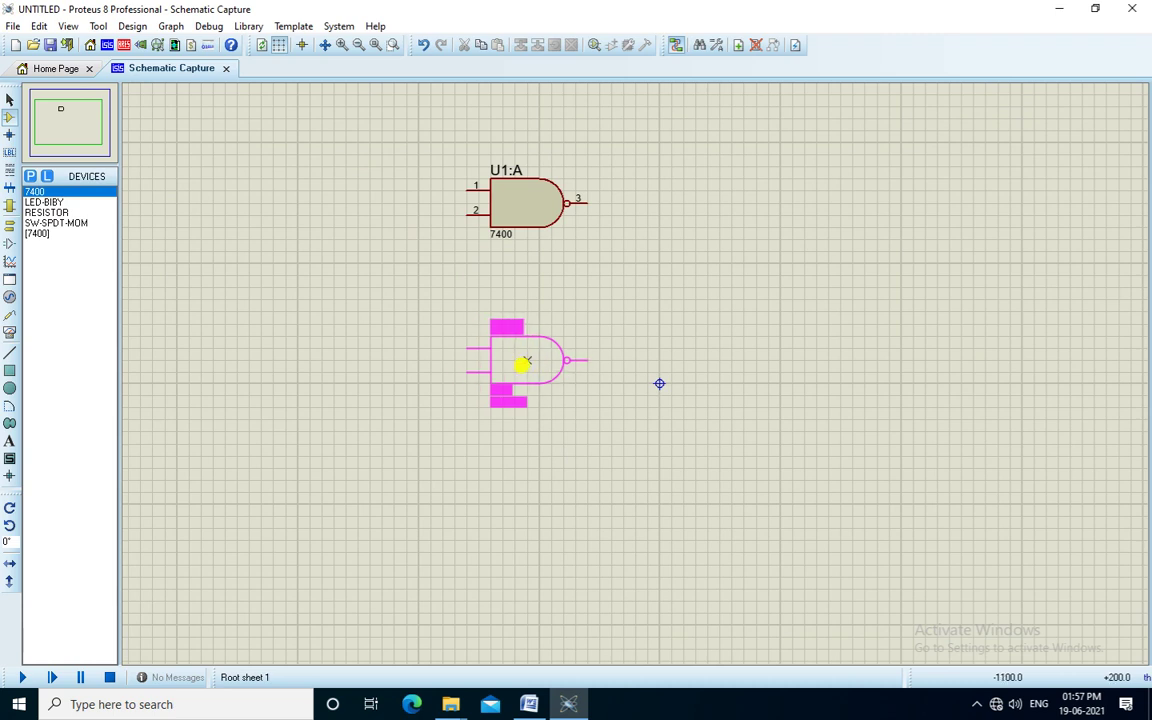
click(521, 363)
Step: Place momentary switches SW1 and SW2 to the left of U1:A and U1:B
click(68, 223)
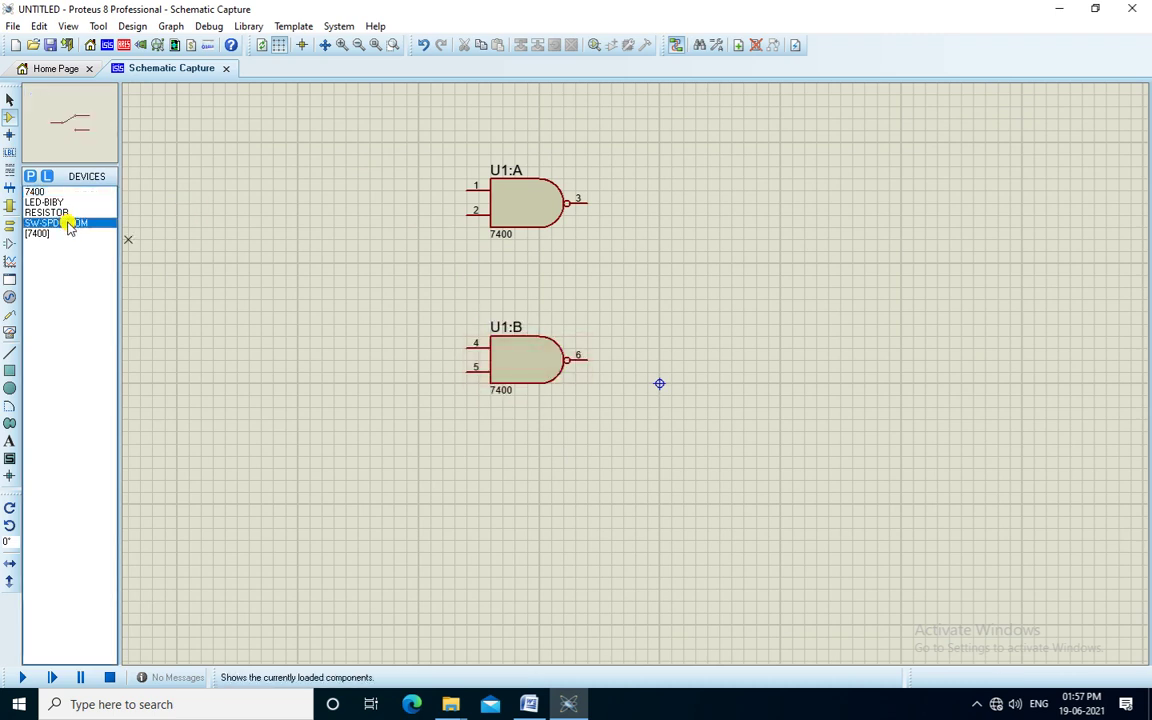
click(337, 177)
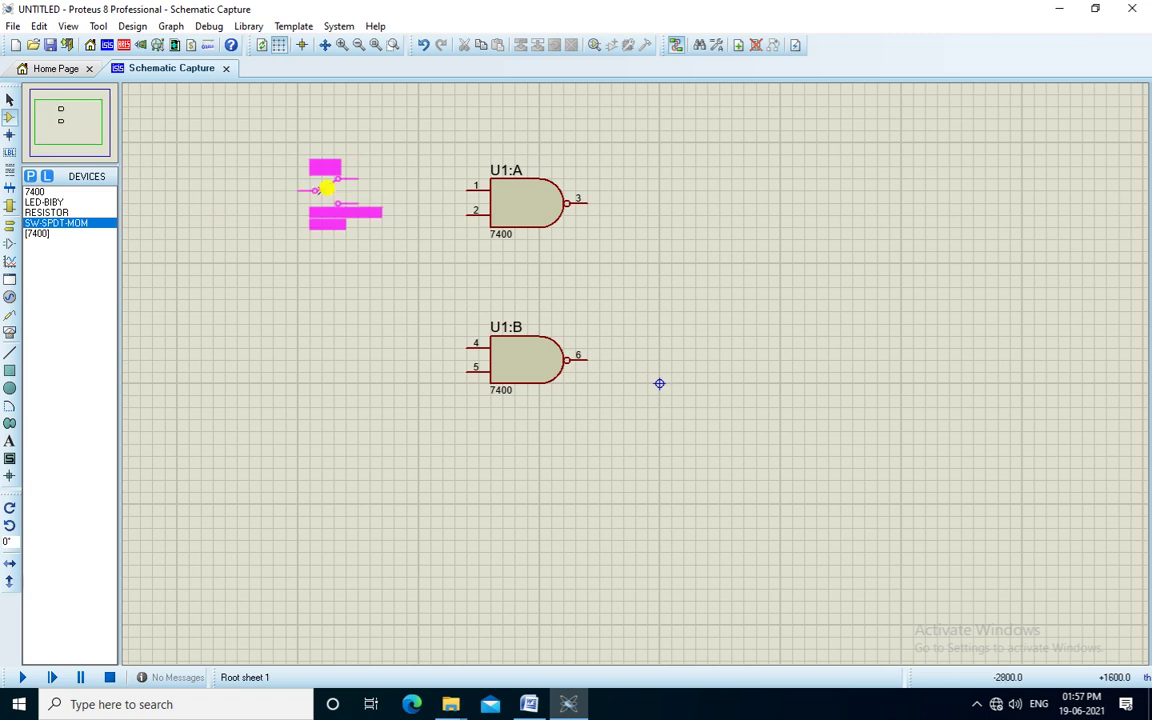
click(318, 190)
click(317, 352)
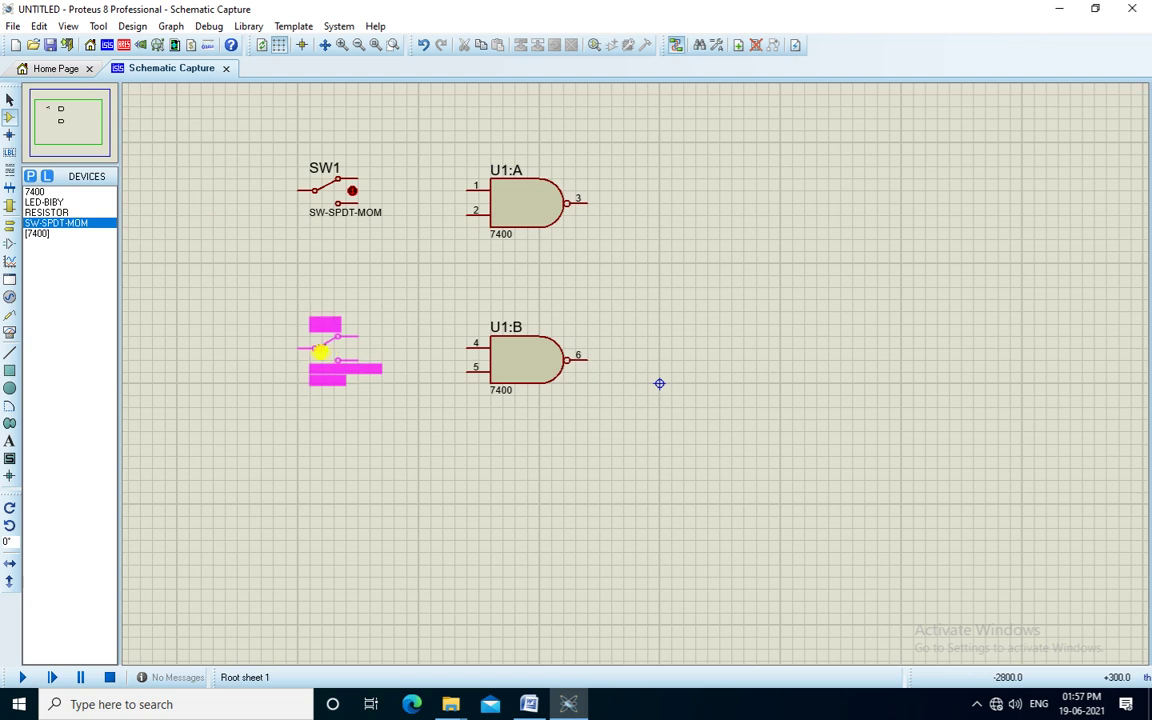
click(320, 342)
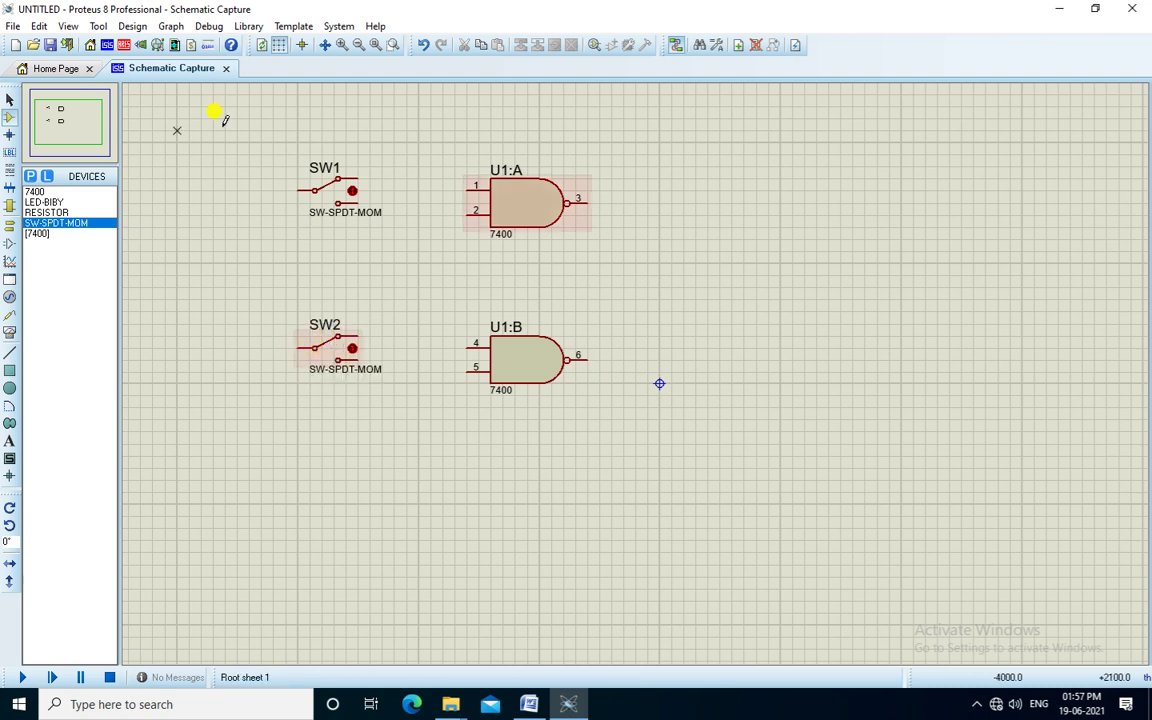
Step: Place resistor R1 right of U1:A with LED D1 below it
click(50, 212)
click(672, 216)
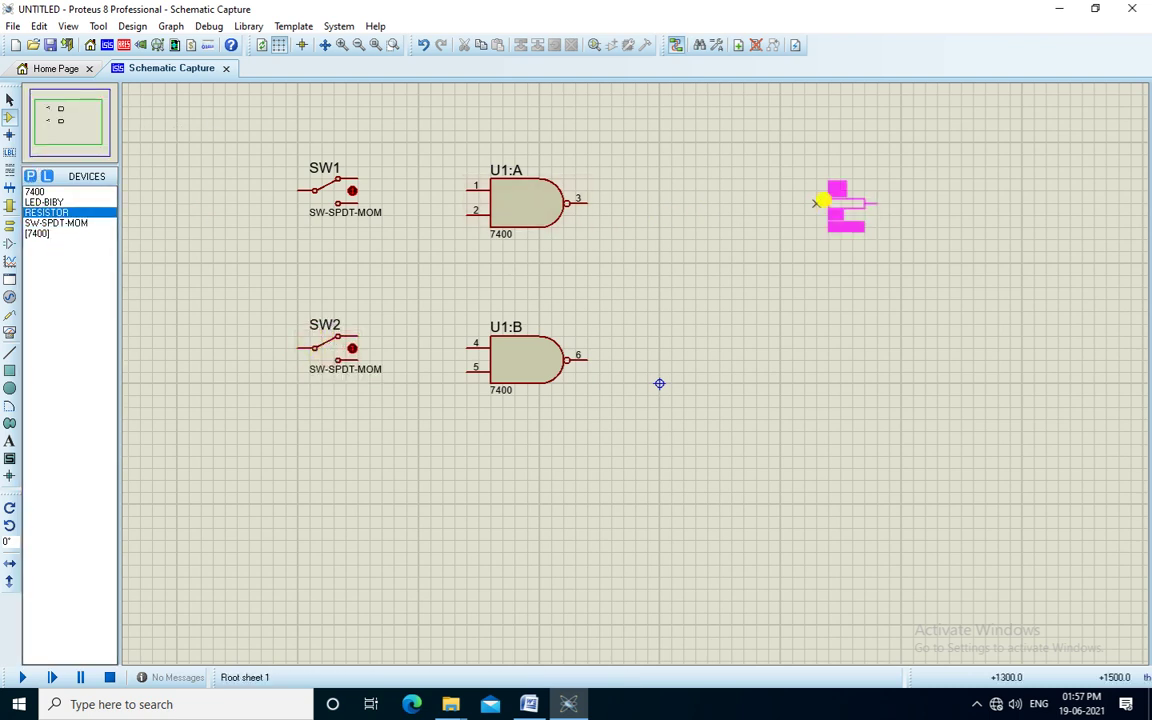
click(655, 201)
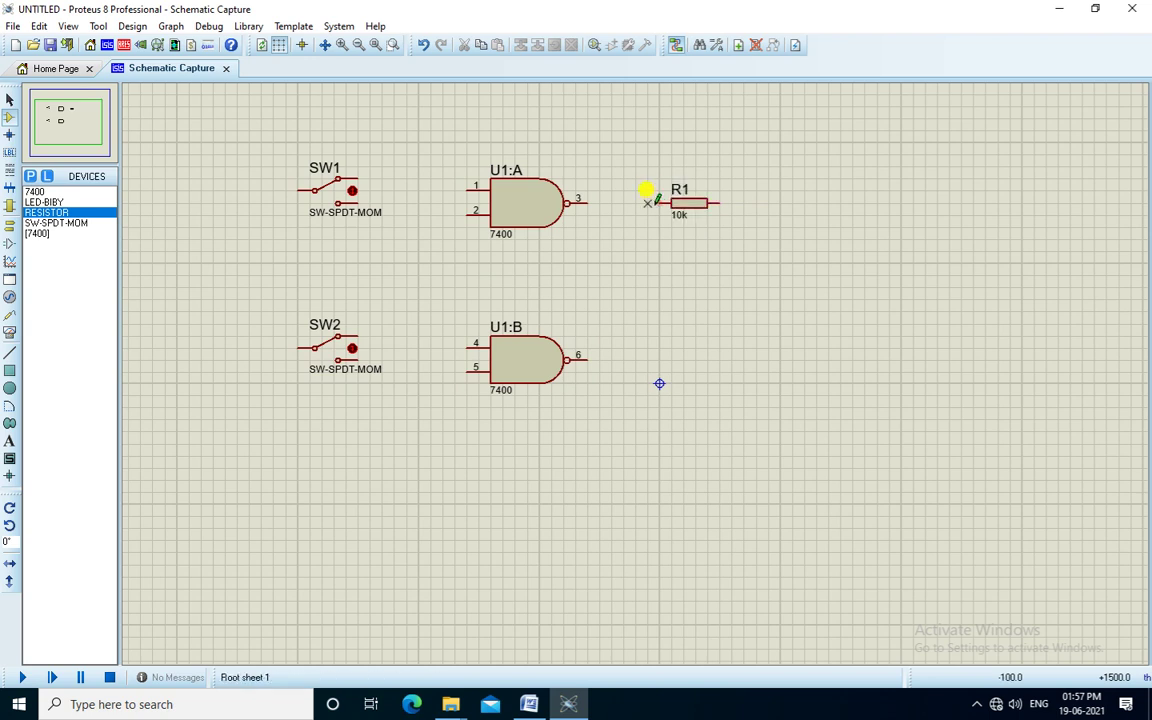
click(44, 202)
click(755, 273)
click(755, 275)
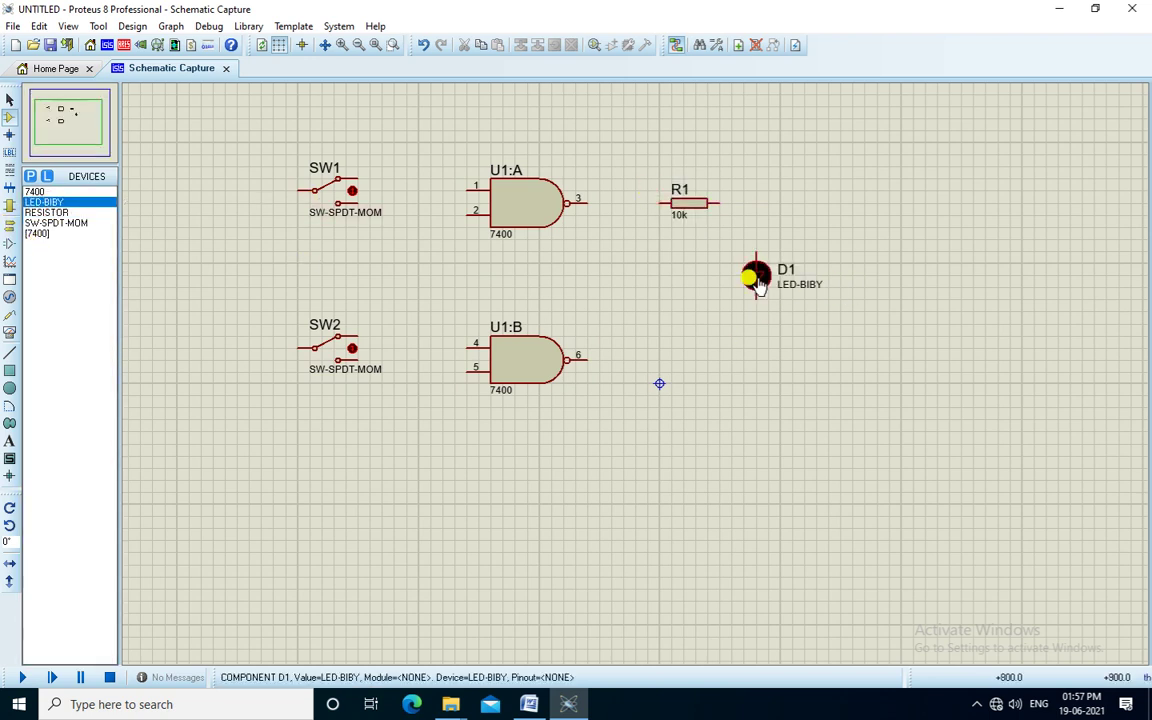
Step: Place a power terminal at upper left and grounds beside SW2 and below D1
click(9, 225)
click(48, 233)
click(222, 146)
click(44, 243)
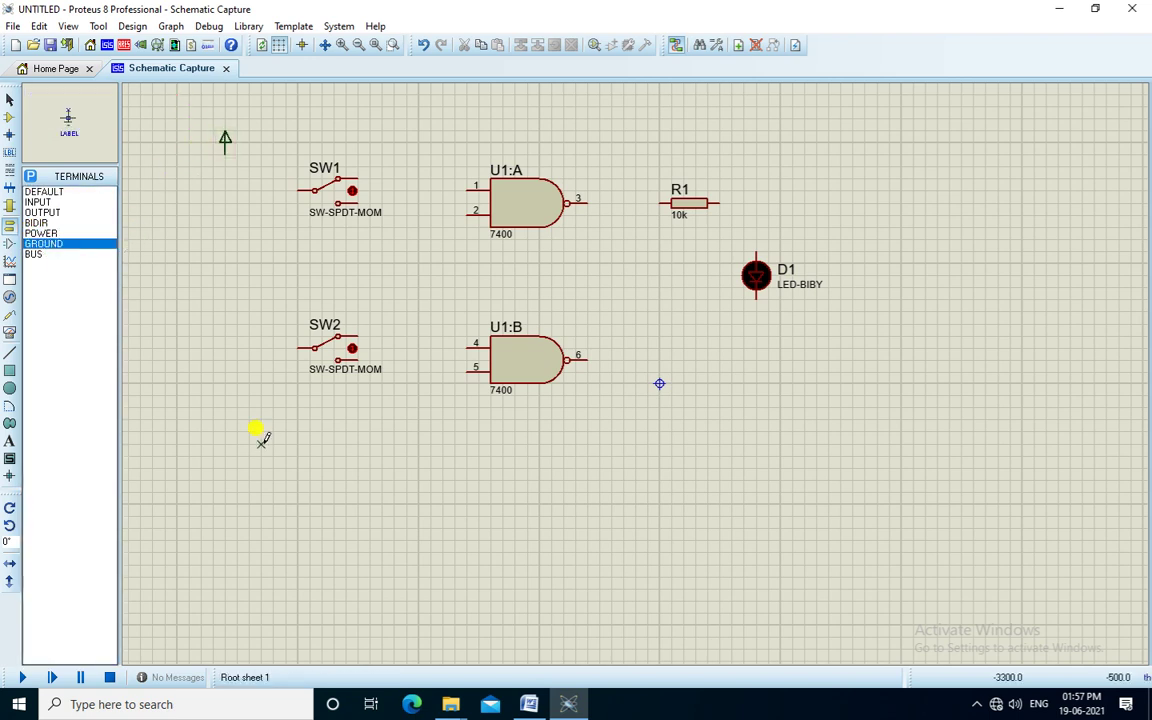
click(214, 394)
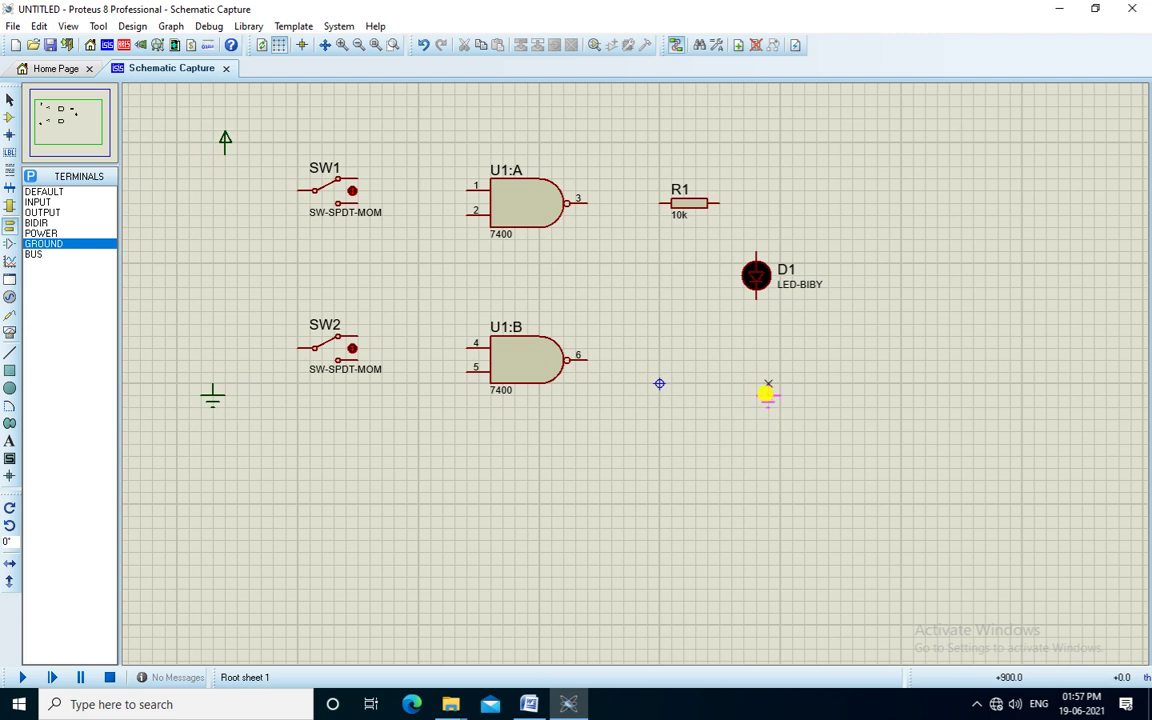
click(757, 350)
drag(407, 131, 262, 426)
Step: X-Mirror both switches horizontally
right_click(352, 268)
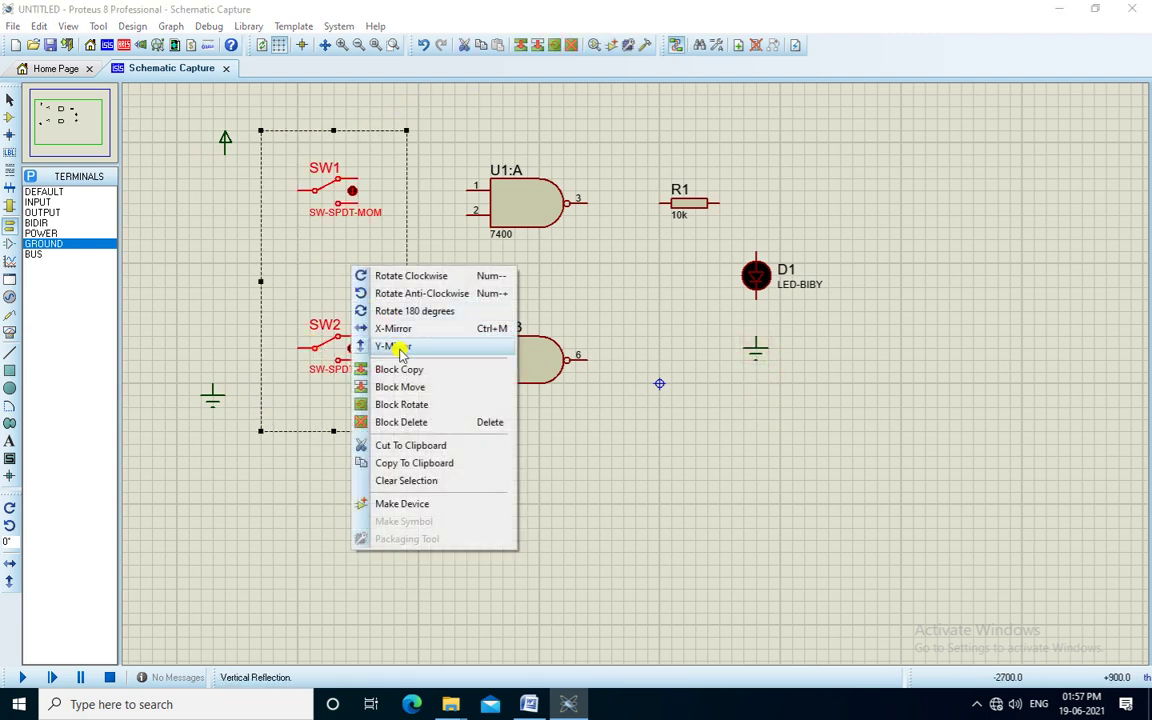
click(404, 330)
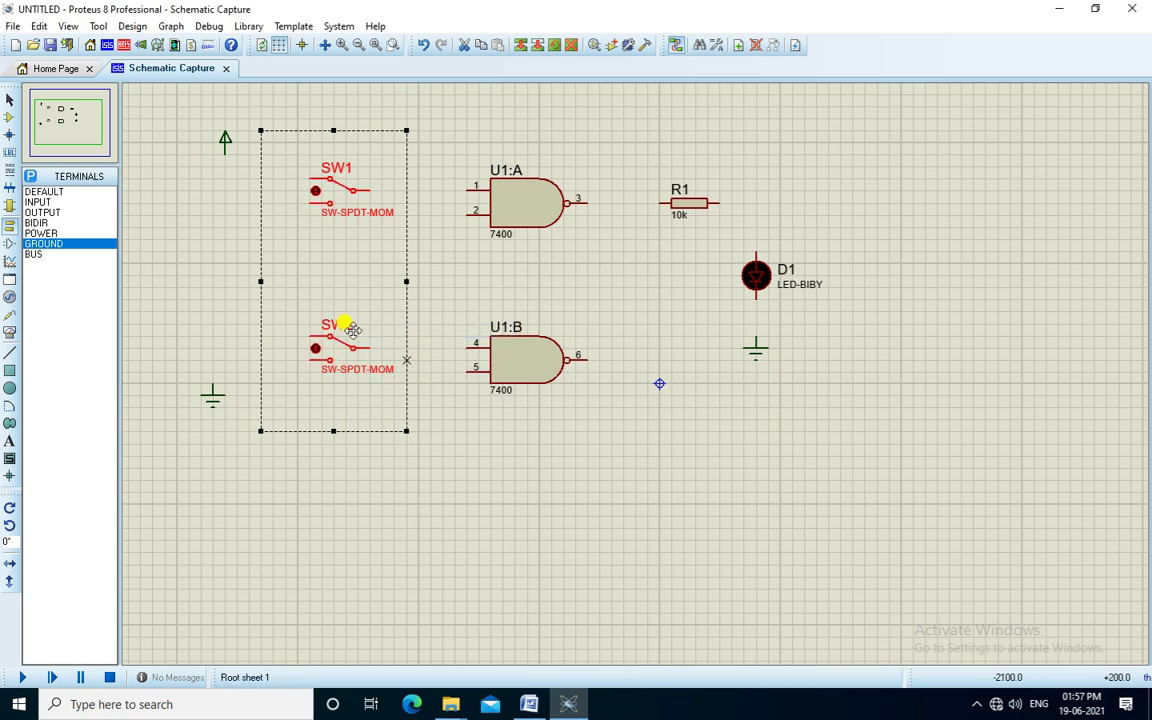
click(555, 468)
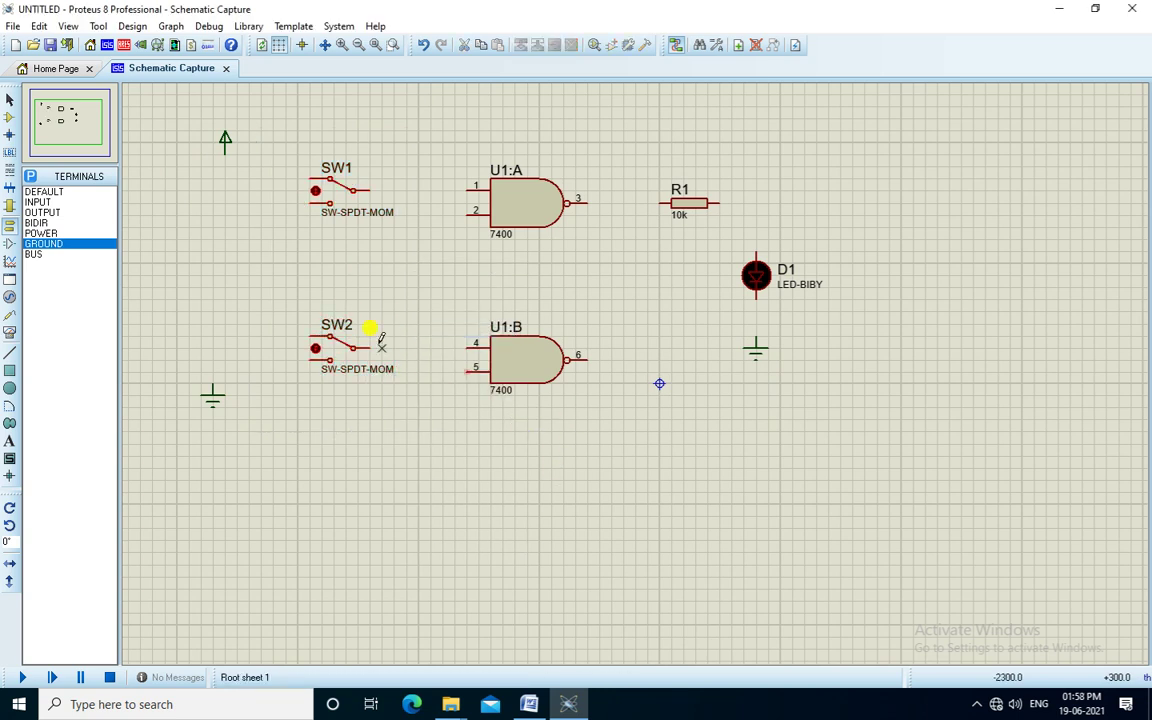
Step: Rename switch SW1 to R and SW2 to S
double_click(342, 162)
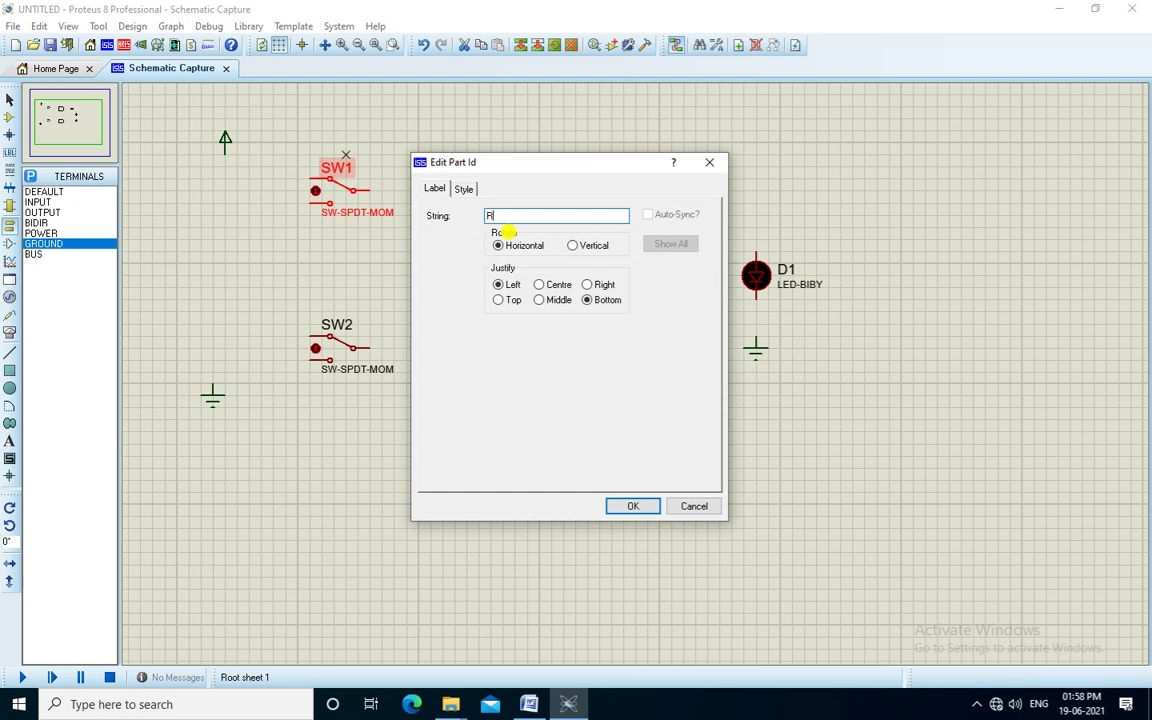
text(R)
key(Return)
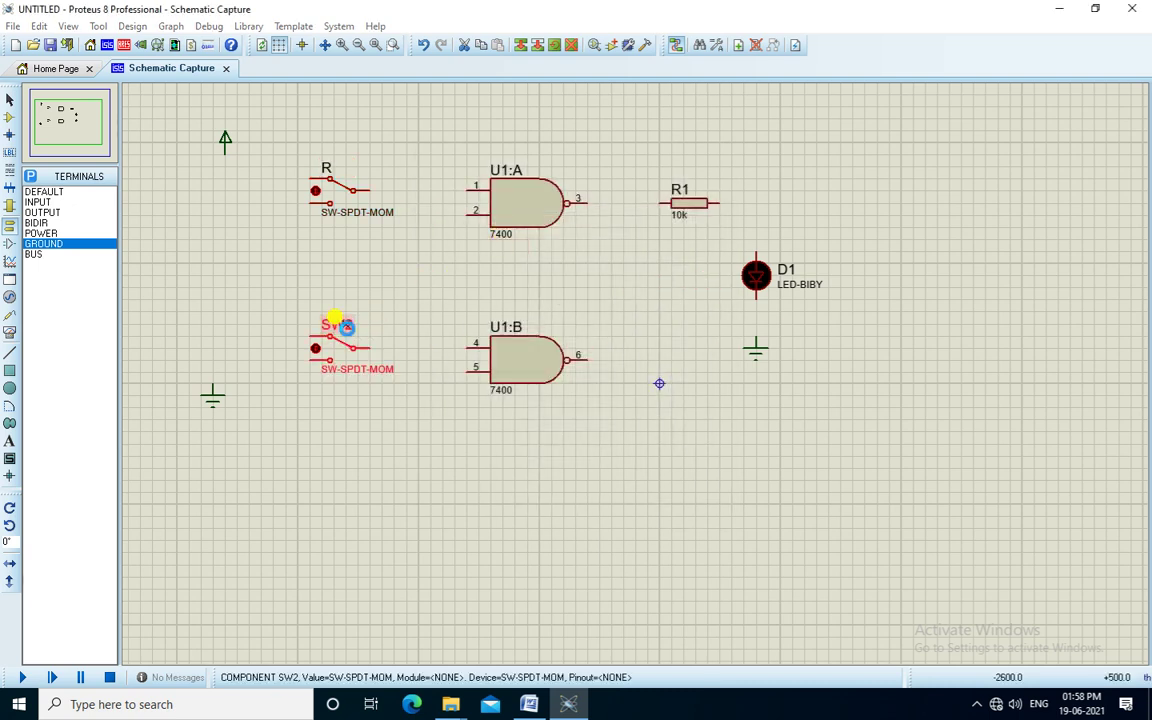
double_click(345, 327)
key(Return)
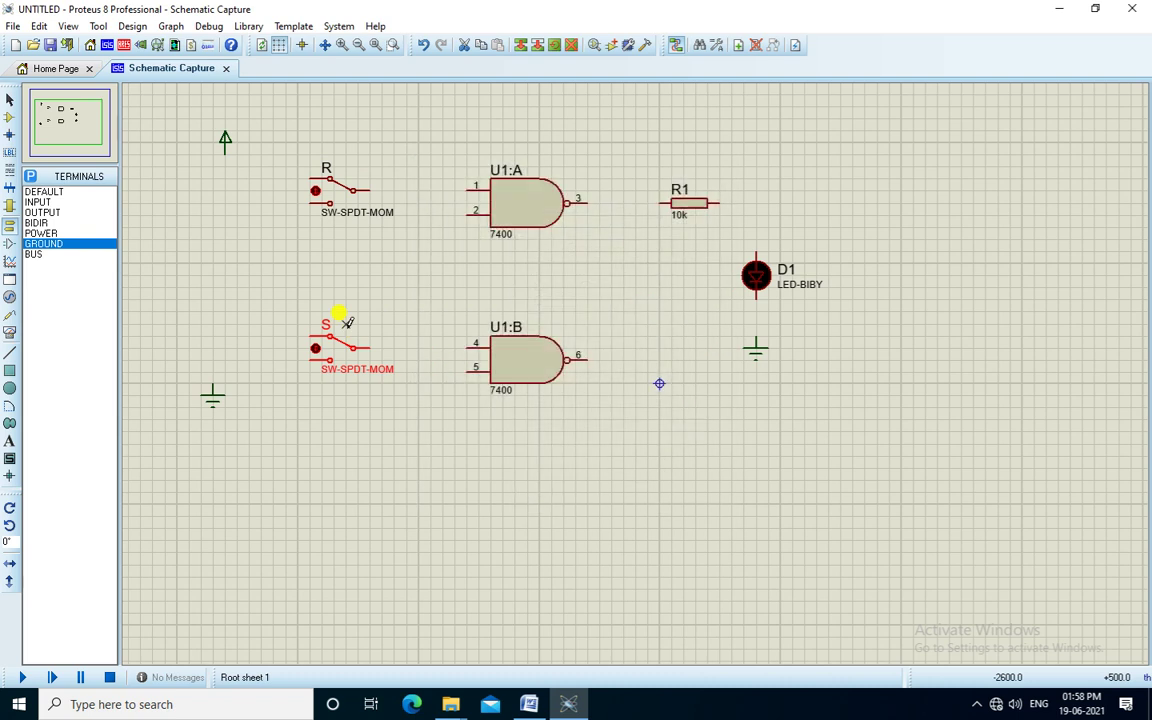
Step: Change resistor R1's value from 10k to 220
double_click(677, 220)
drag(508, 211, 407, 229)
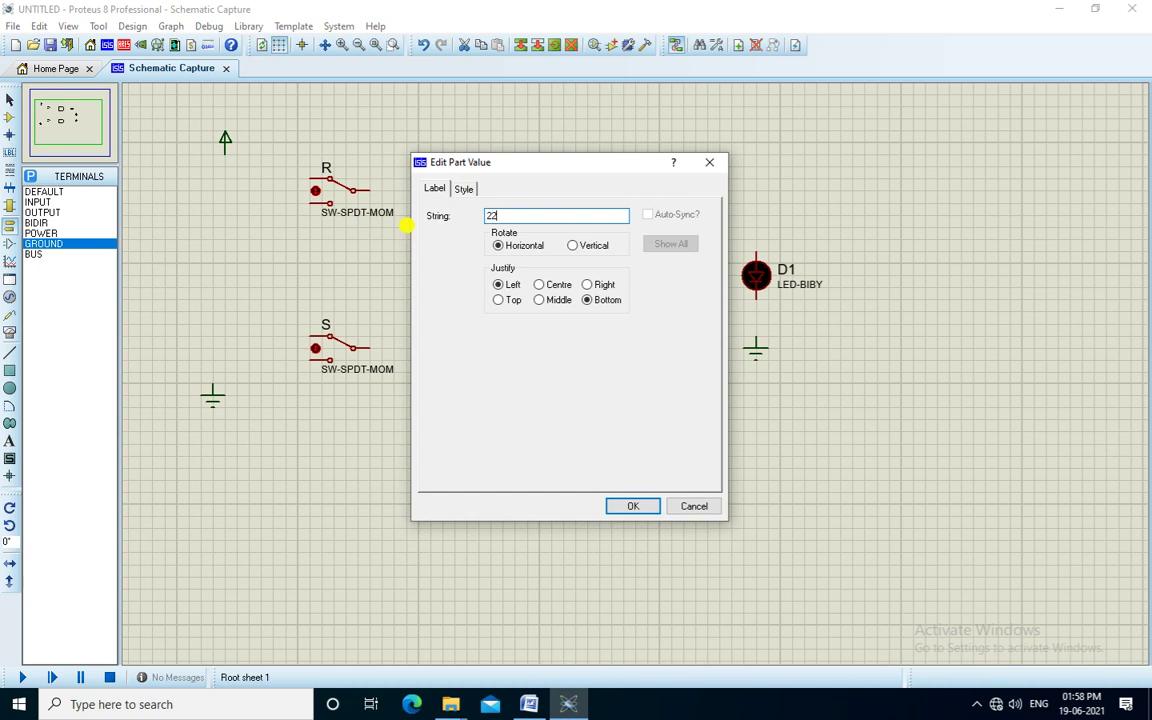
key(Return)
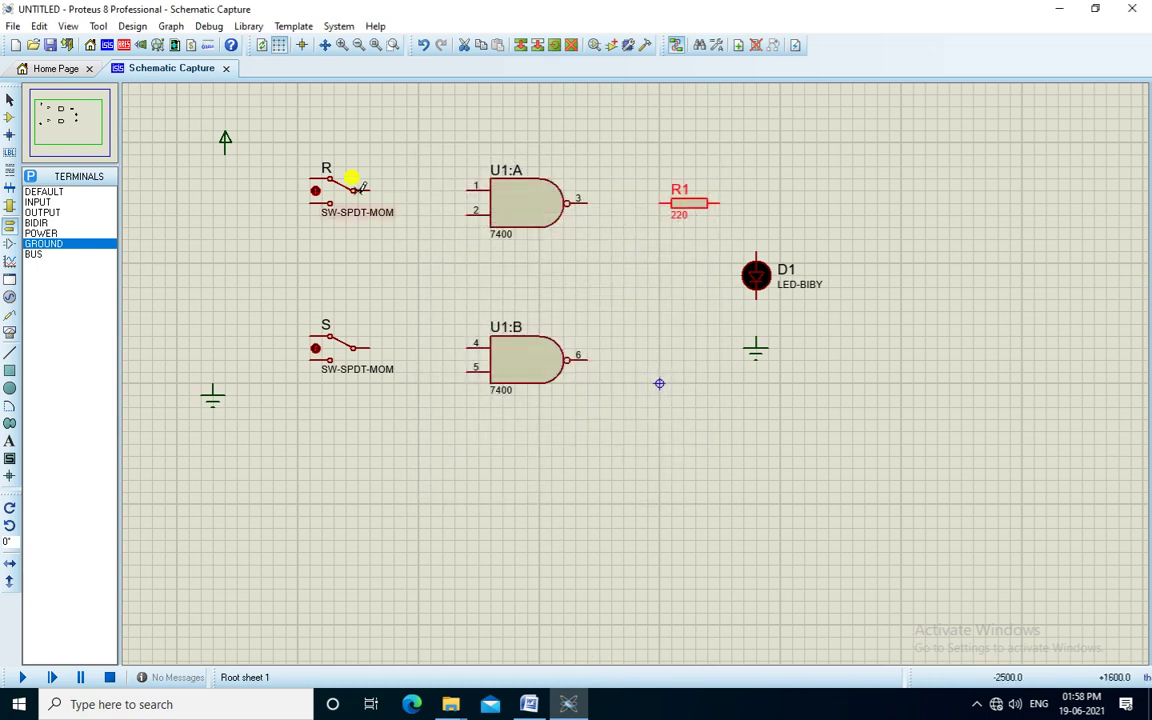
Step: Wire switch R to U1:A pin 1 and, after nudging S lower, S to U1:B pin 5
click(366, 189)
click(458, 189)
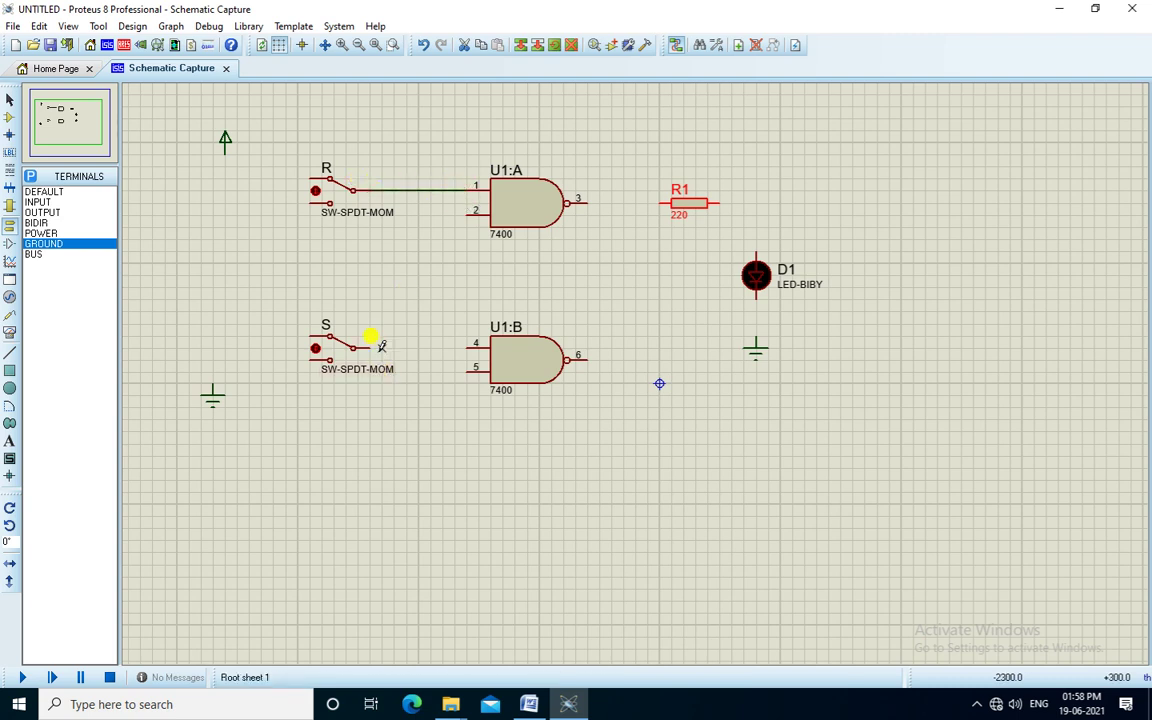
drag(275, 314, 399, 419)
drag(345, 341, 345, 368)
click(383, 326)
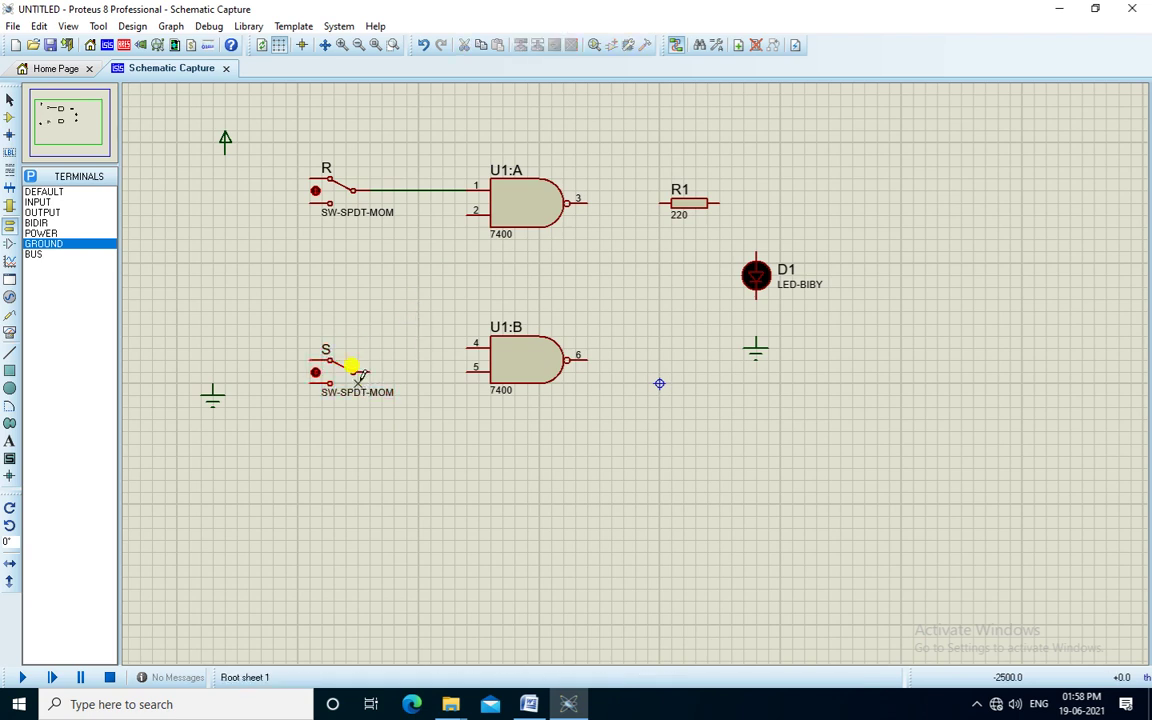
click(358, 374)
click(466, 370)
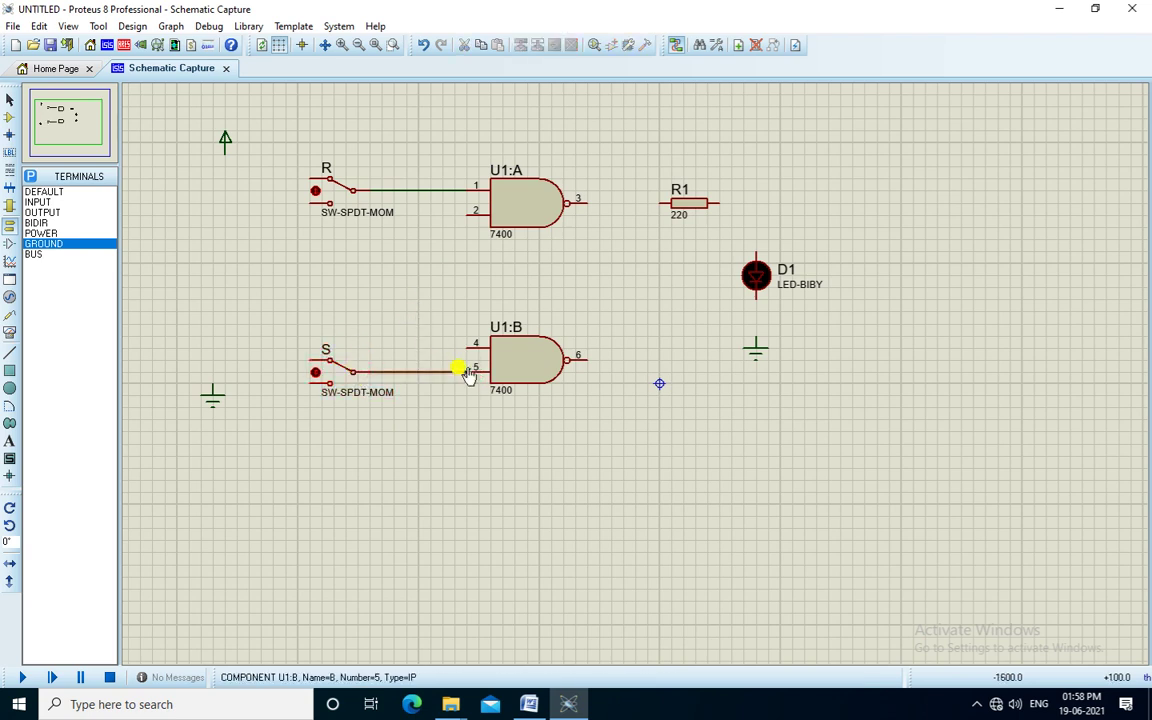
Step: Cross-couple the gates: U1:B pin 4 to output pin 3, U1:A pin 2 to output pin 6
click(468, 343)
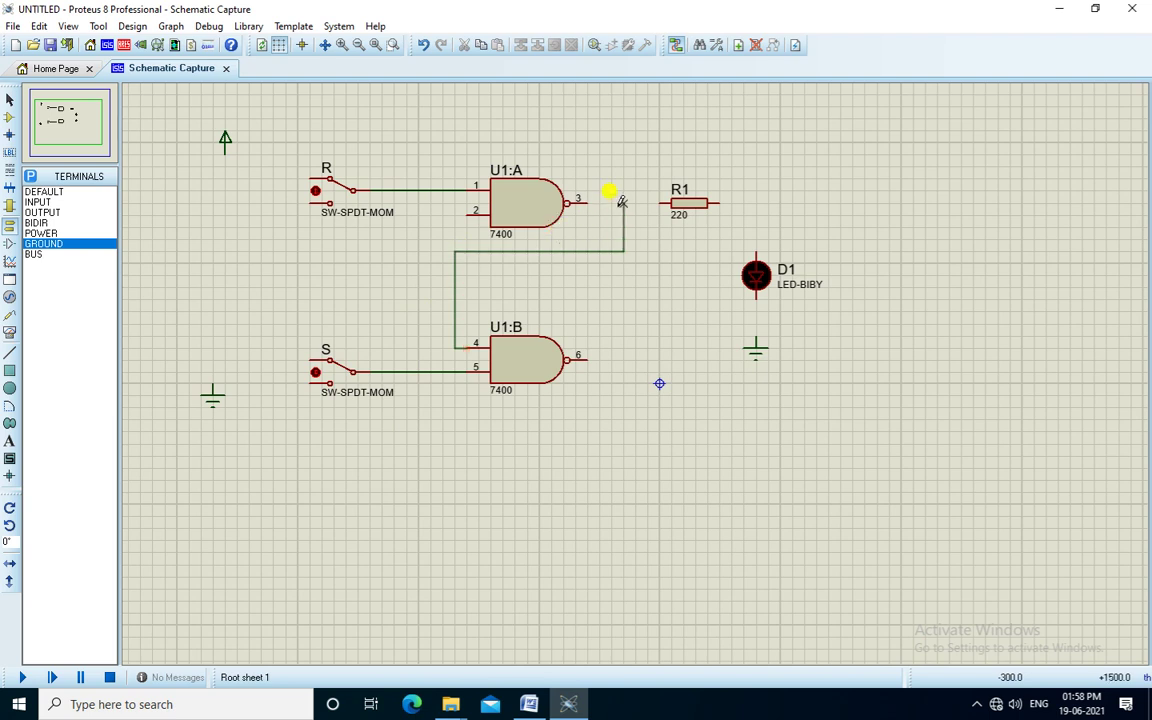
click(590, 202)
click(468, 212)
click(587, 360)
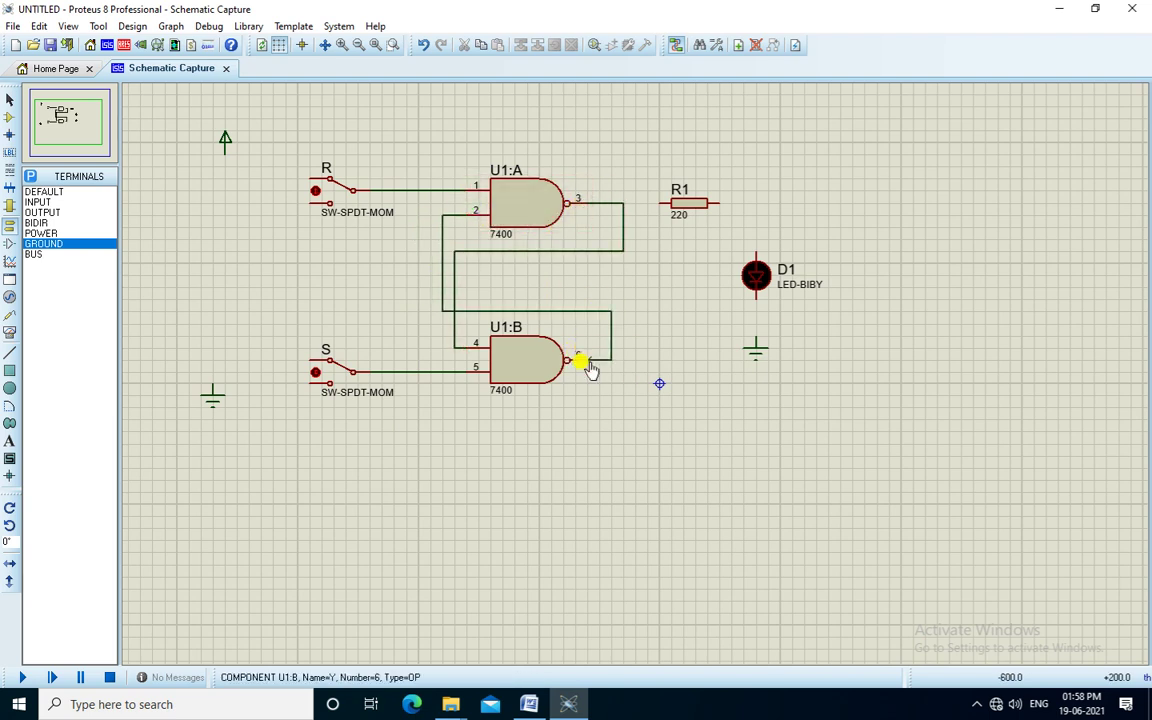
Step: Wire U1:A output through R1 to LED D1's anode and D1's cathode to ground
click(623, 200)
click(662, 203)
click(718, 203)
click(756, 260)
click(756, 296)
click(756, 338)
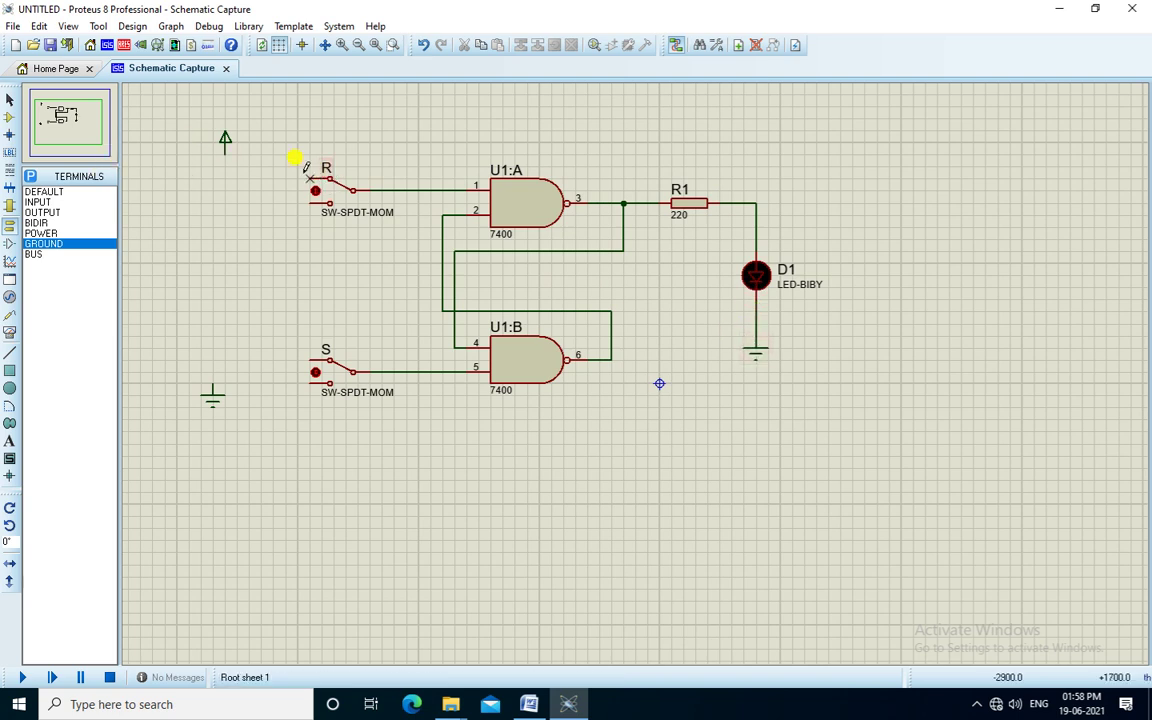
Step: Connect the switches' upper contacts to power and their lower contacts to ground
click(311, 178)
click(224, 150)
click(310, 360)
click(224, 167)
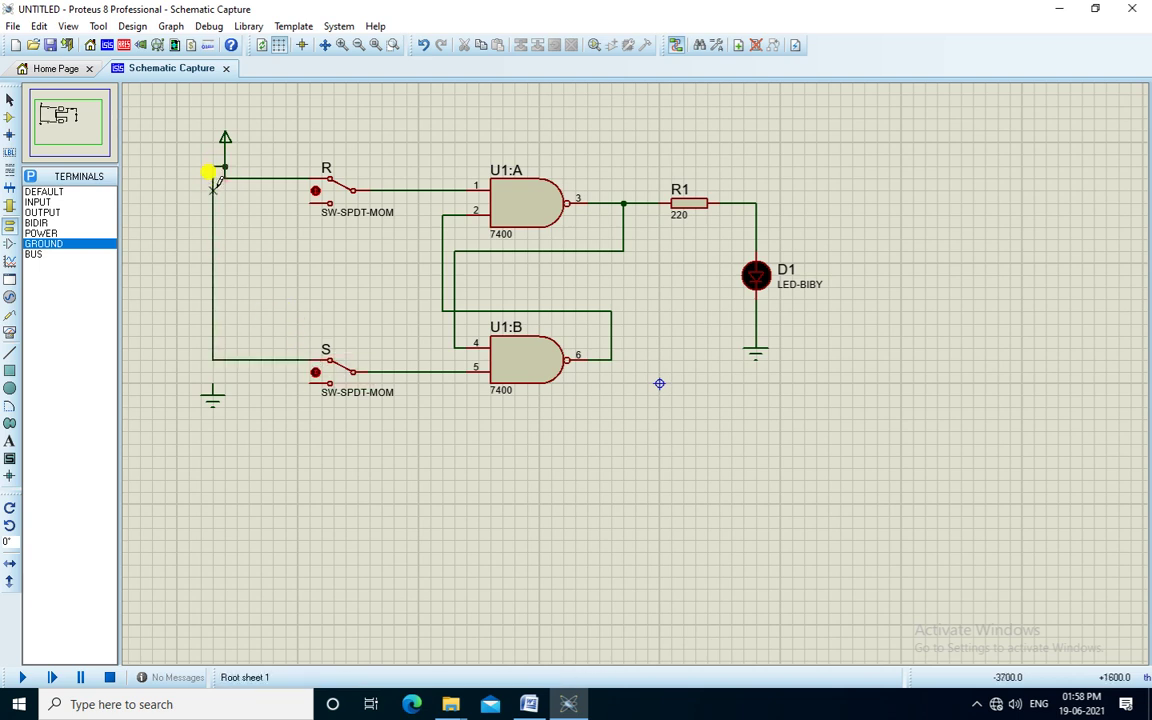
click(310, 203)
click(310, 381)
click(212, 381)
click(297, 323)
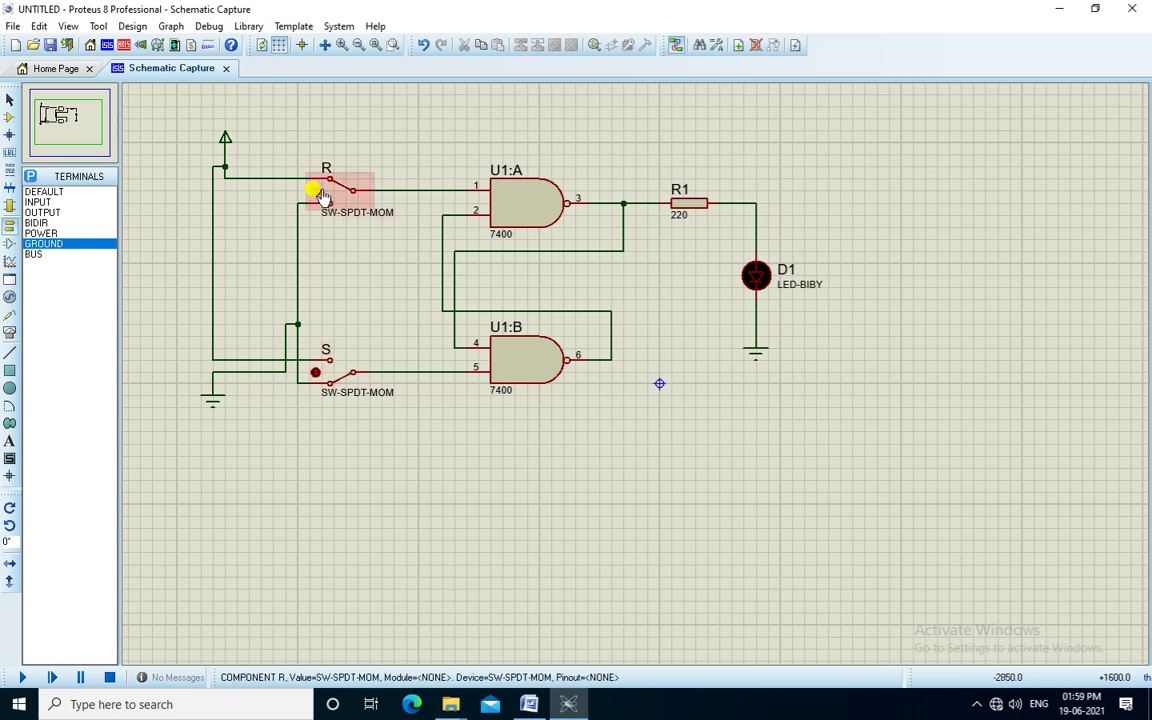
scroll(224, 445, down, 1)
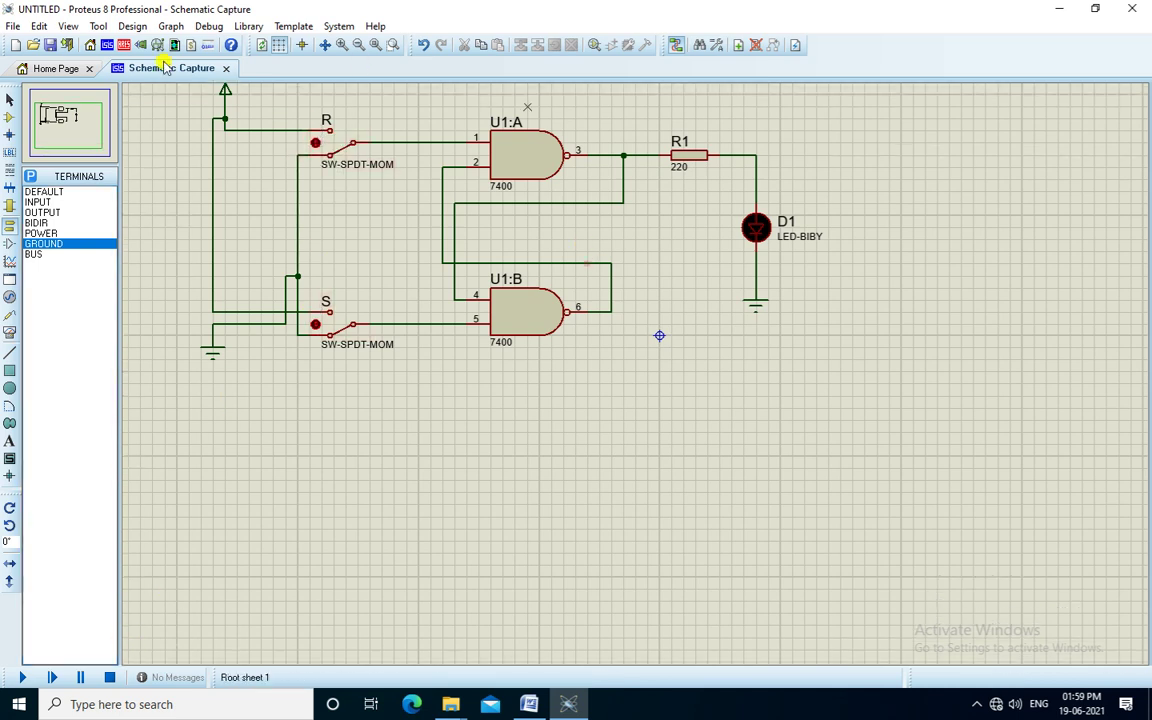
Step: Fit the circuit in view, run the simulation to light D1, then bring up the Word reference
click(67, 108)
click(57, 108)
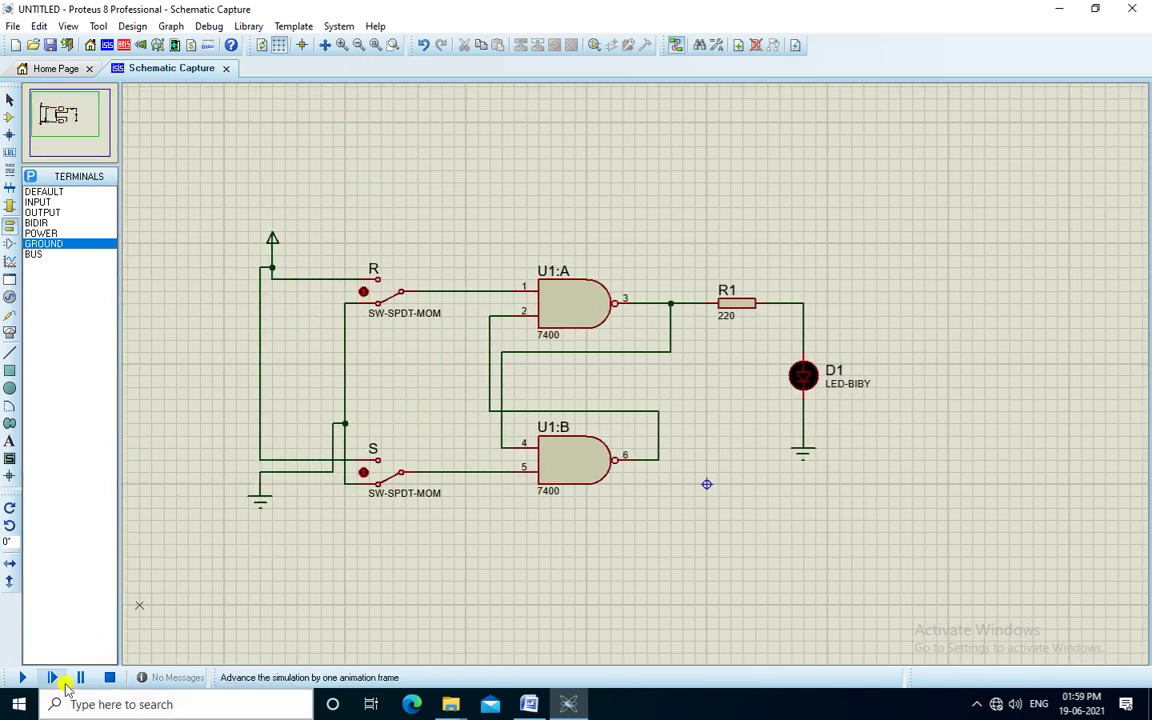
click(16, 677)
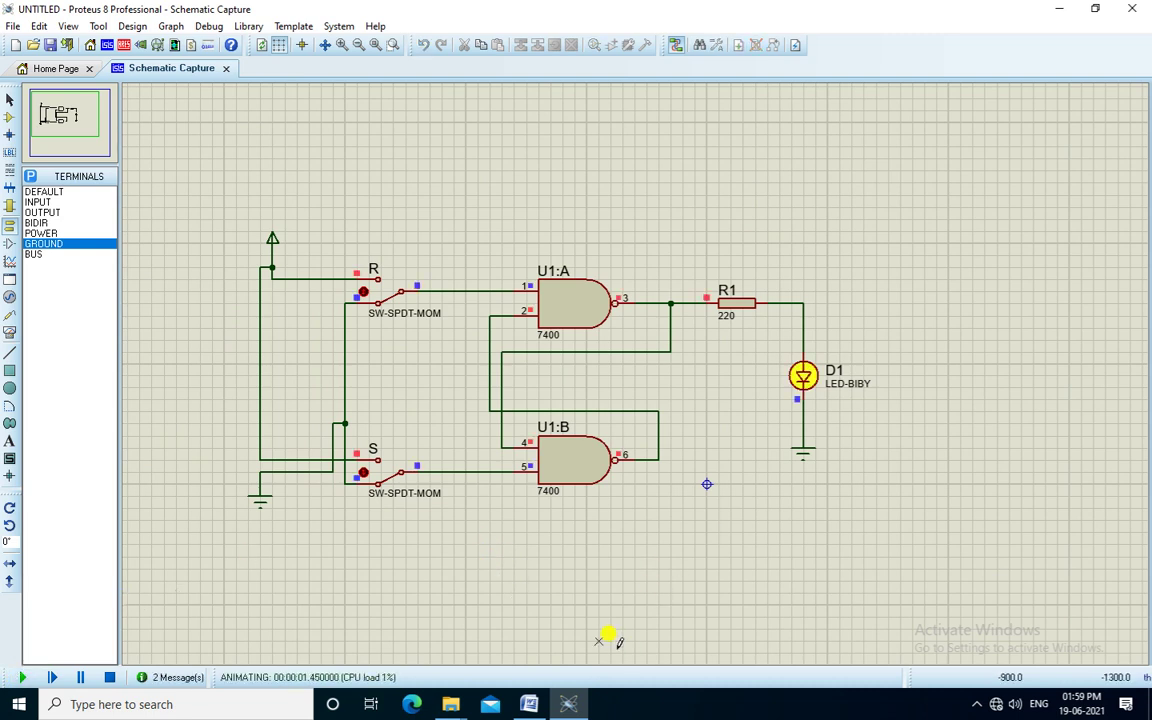
key(alt+Tab)
scroll(830, 455, down, 2)
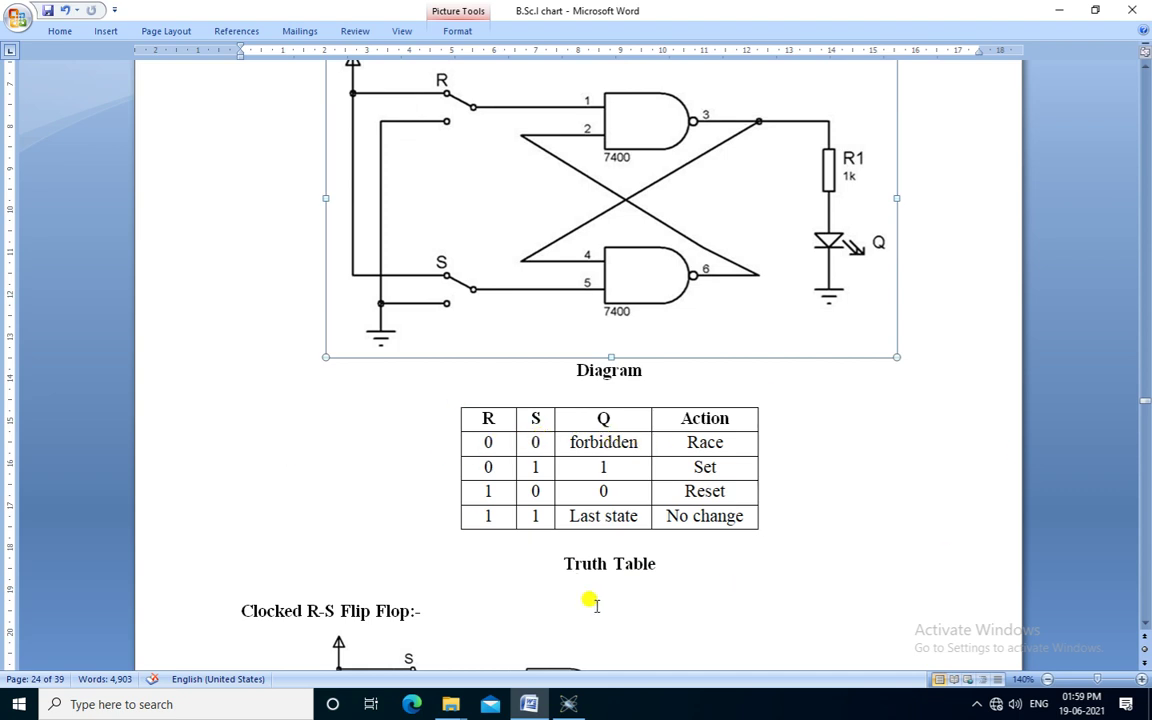
Step: Go back from the Word truth table to the running Proteus simulation
click(570, 705)
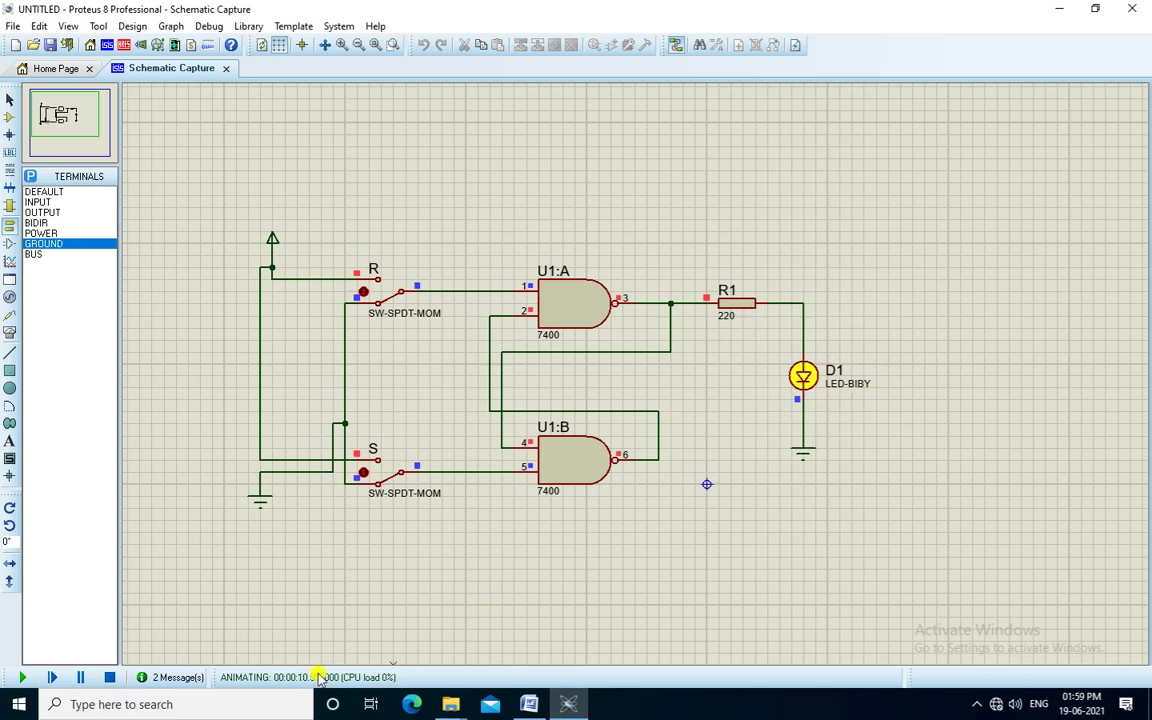
Step: Compare the running simulation against the Word truth table, switching between them
key(alt+Tab)
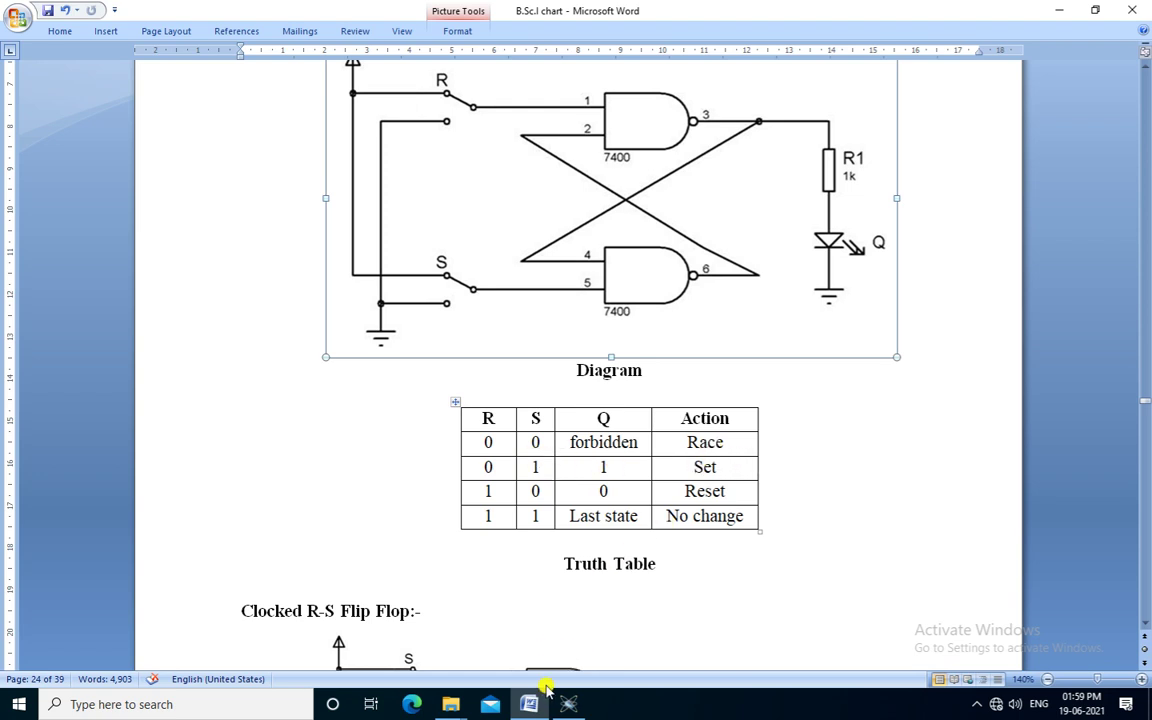
key(alt+Tab)
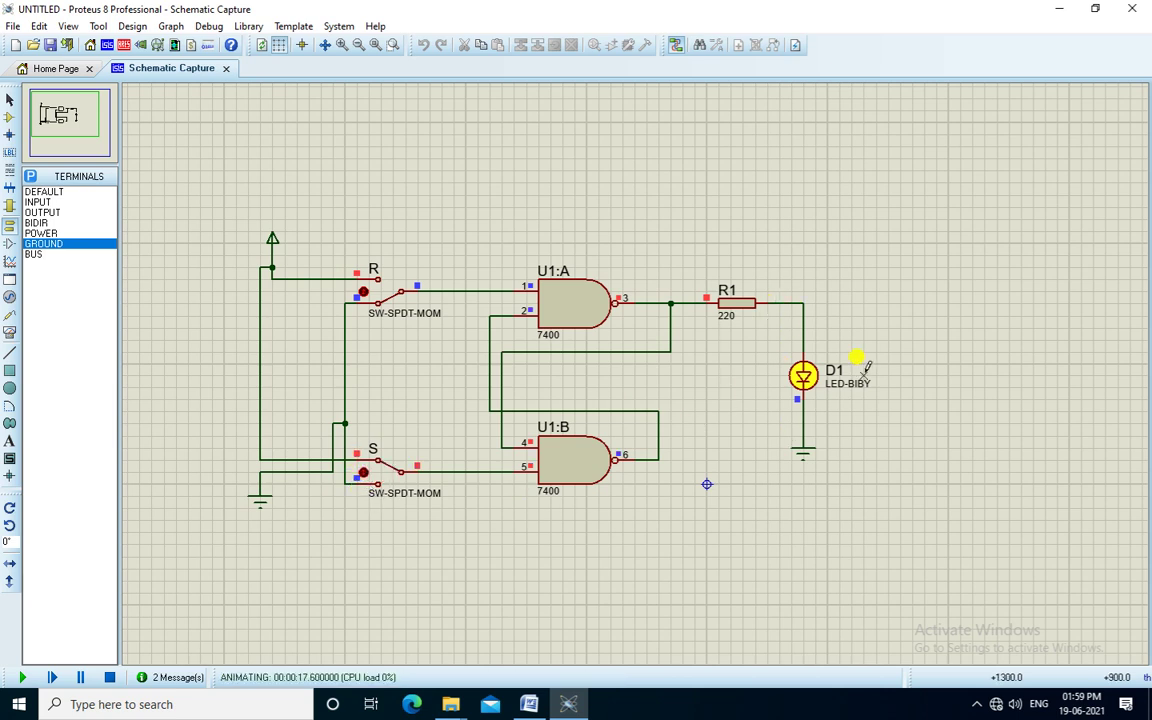
key(alt+Tab)
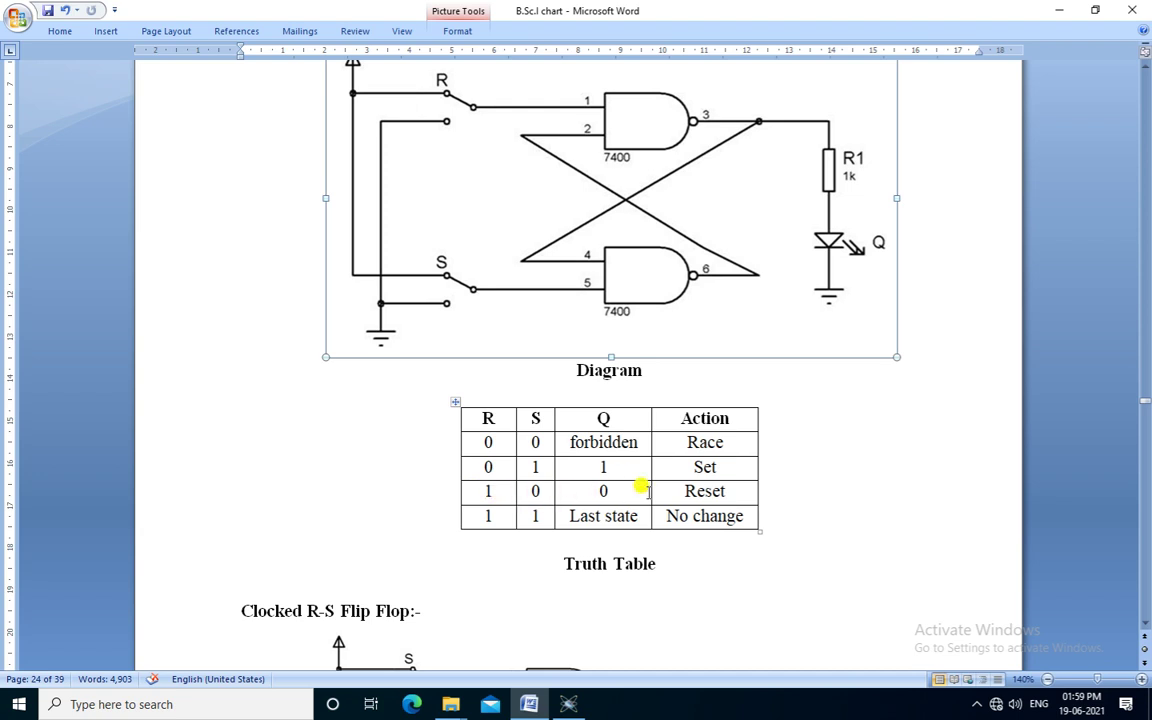
click(568, 704)
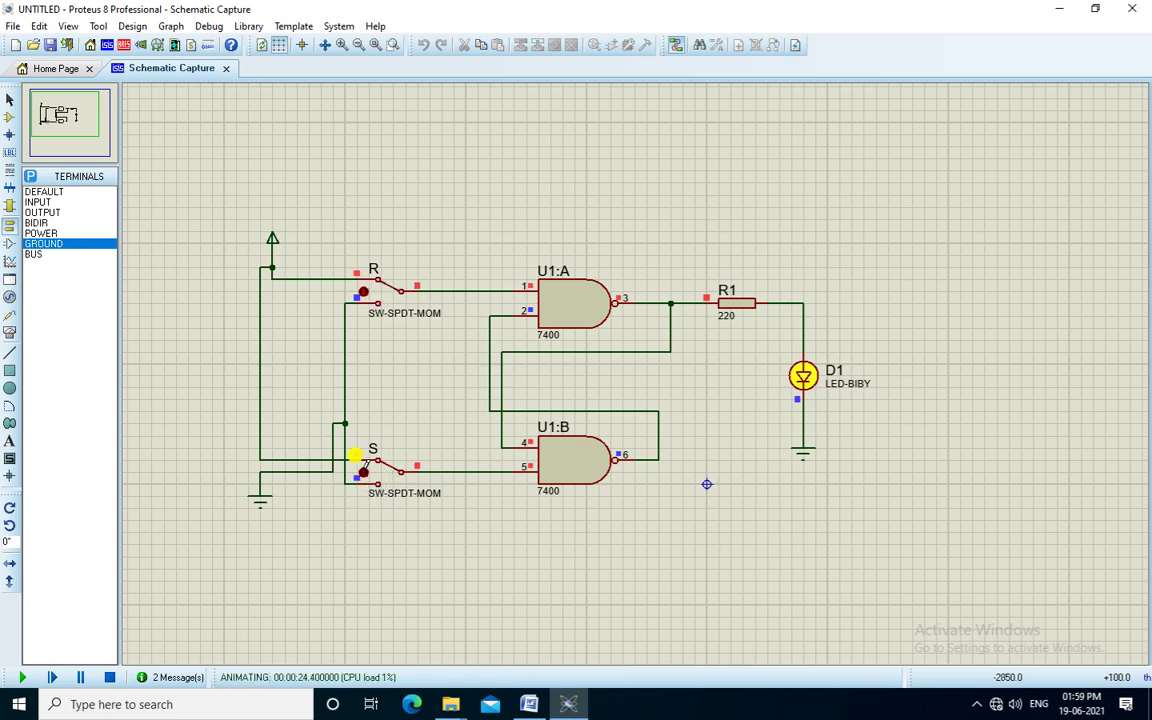
Step: Toggle switch S to turn LED D1 off and check it against the truth table
click(356, 454)
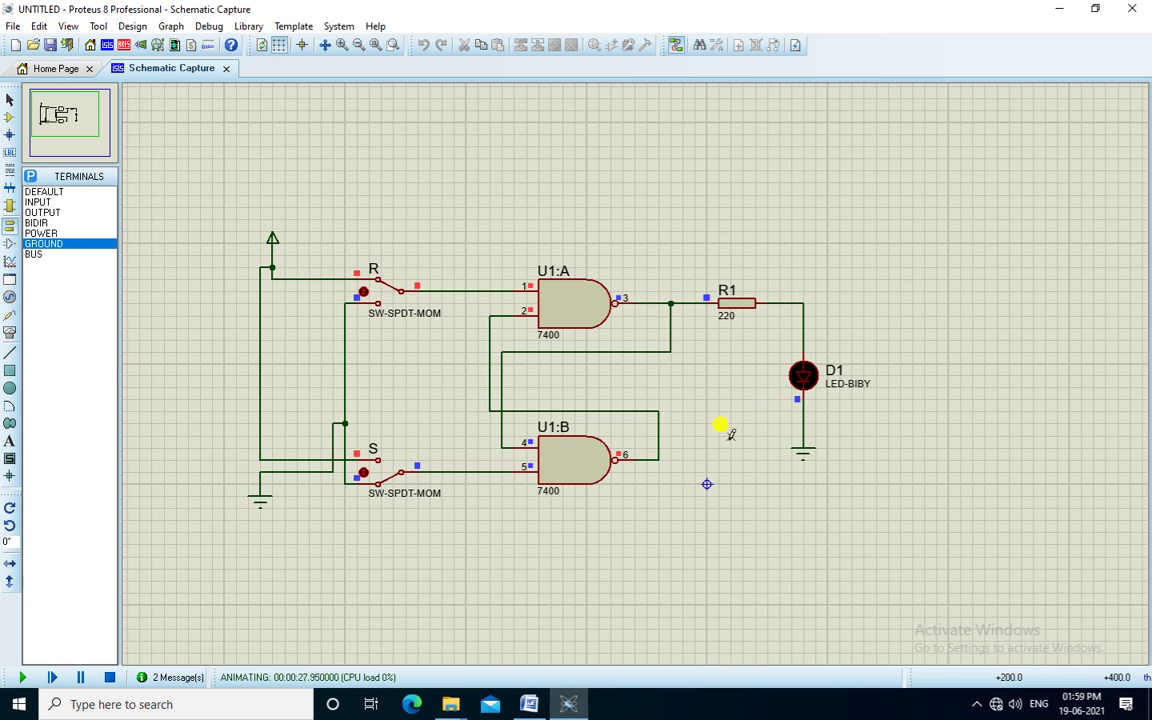
click(529, 704)
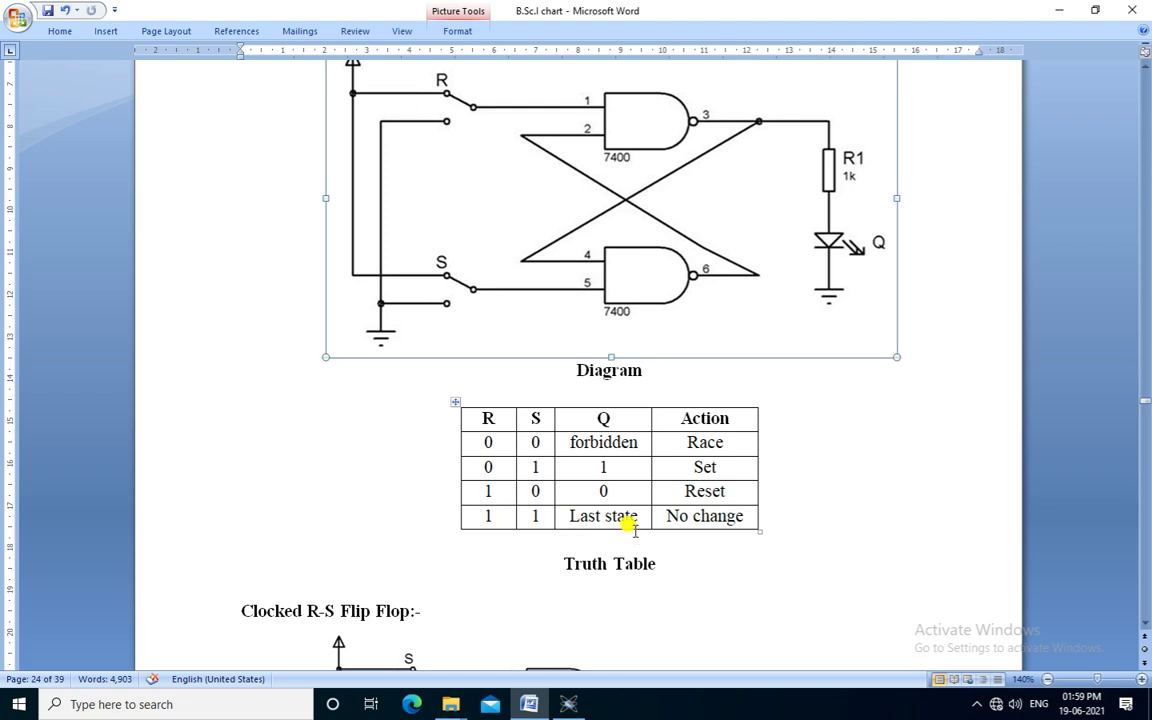
click(568, 704)
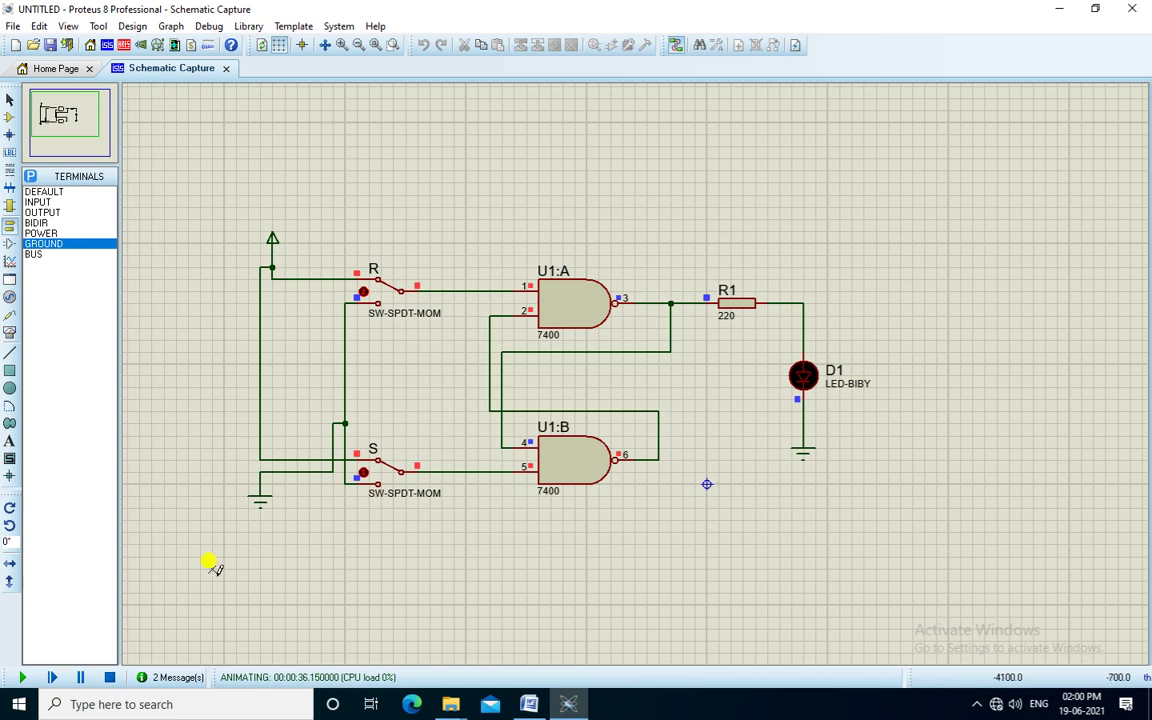
click(529, 704)
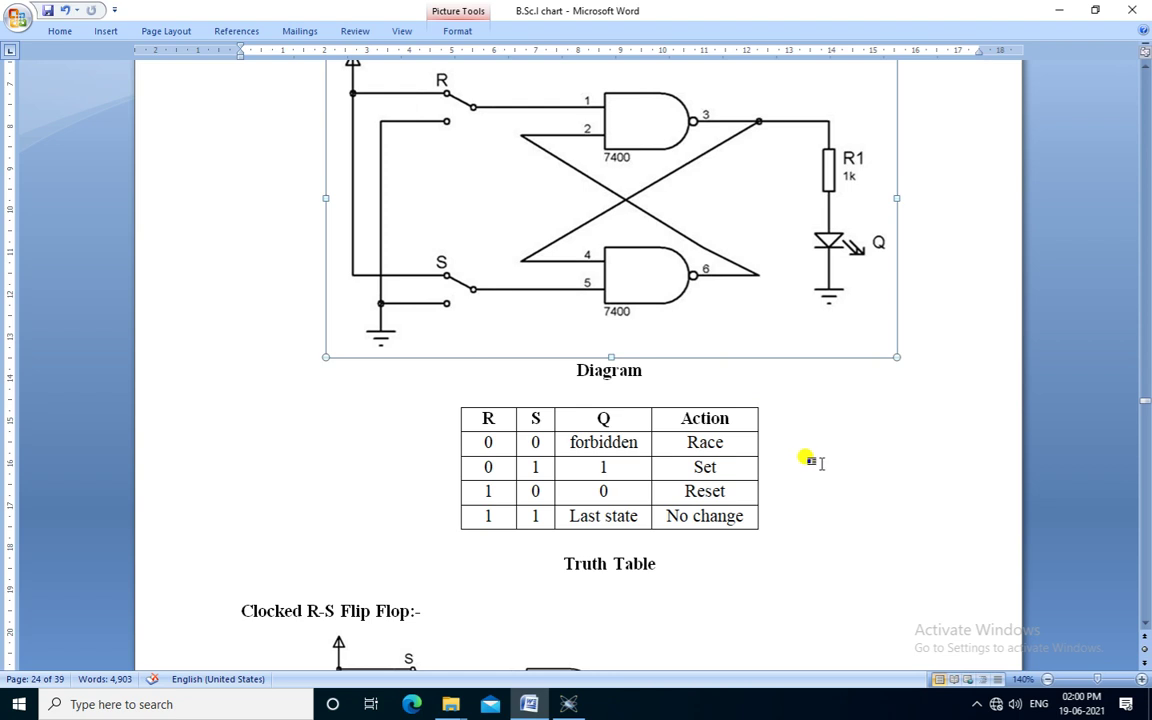
scroll(815, 462, down, 1)
Step: Scroll to the Clocked R-S Flip Flop diagram and CLK truth table, then return to Proteus
scroll(815, 462, down, 6)
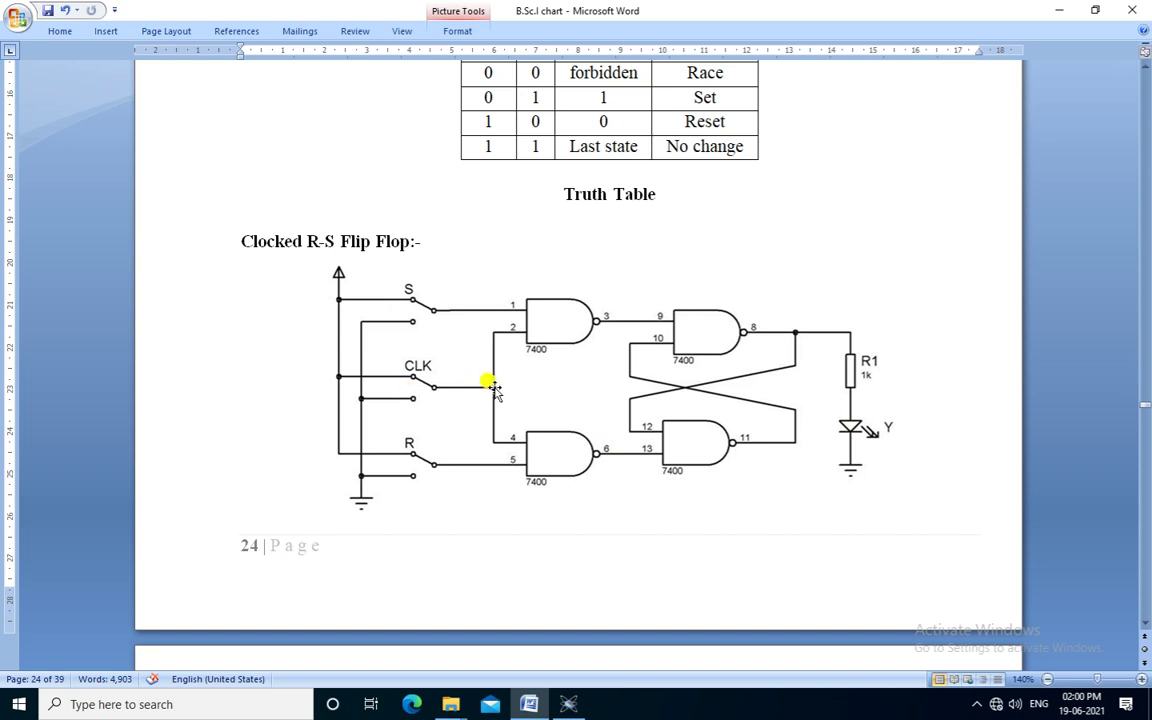
scroll(494, 390, down, 5)
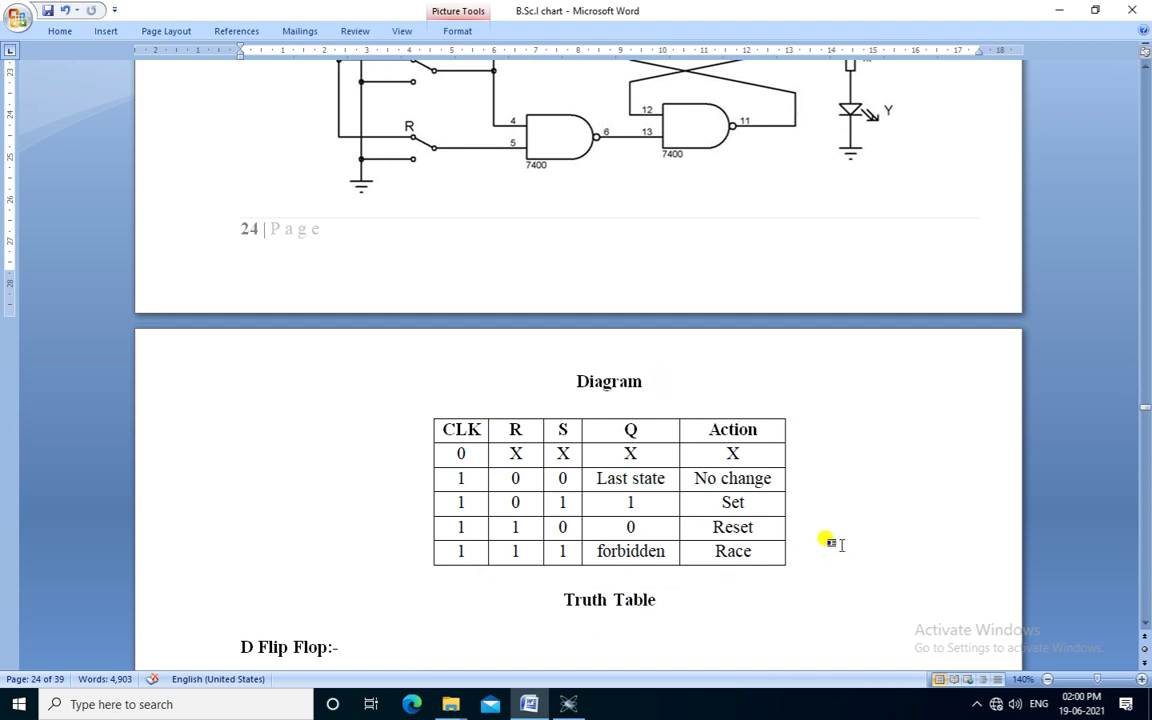
scroll(500, 480, down, 1)
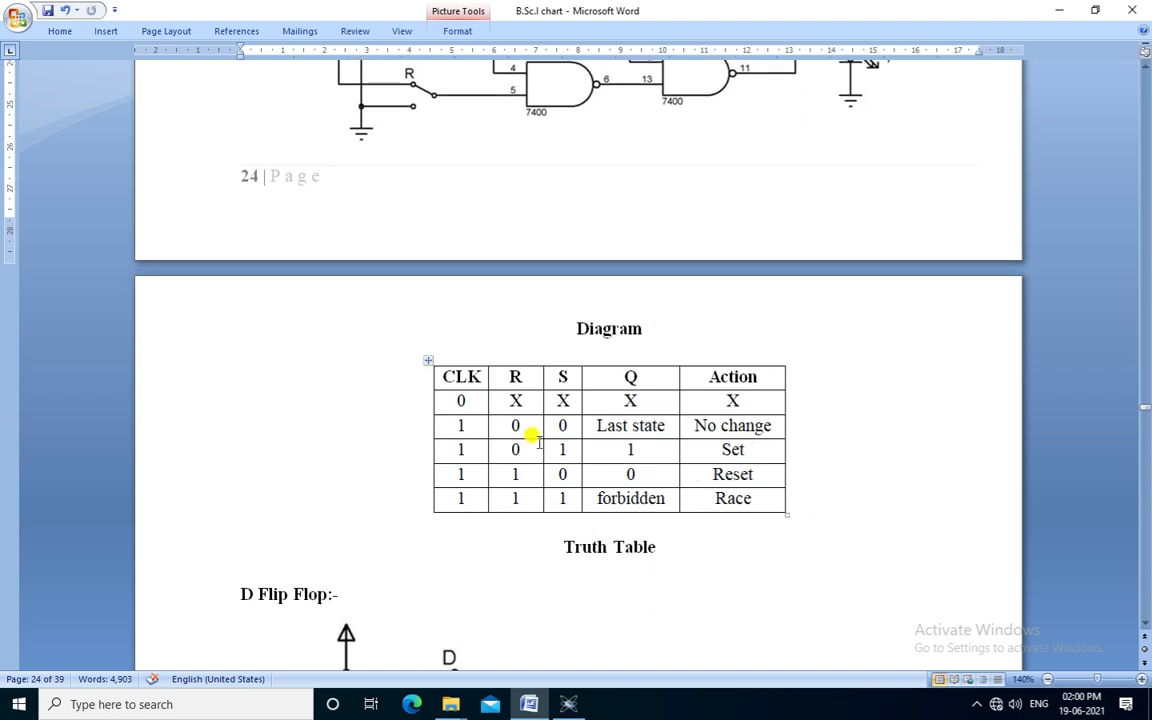
double_click(463, 449)
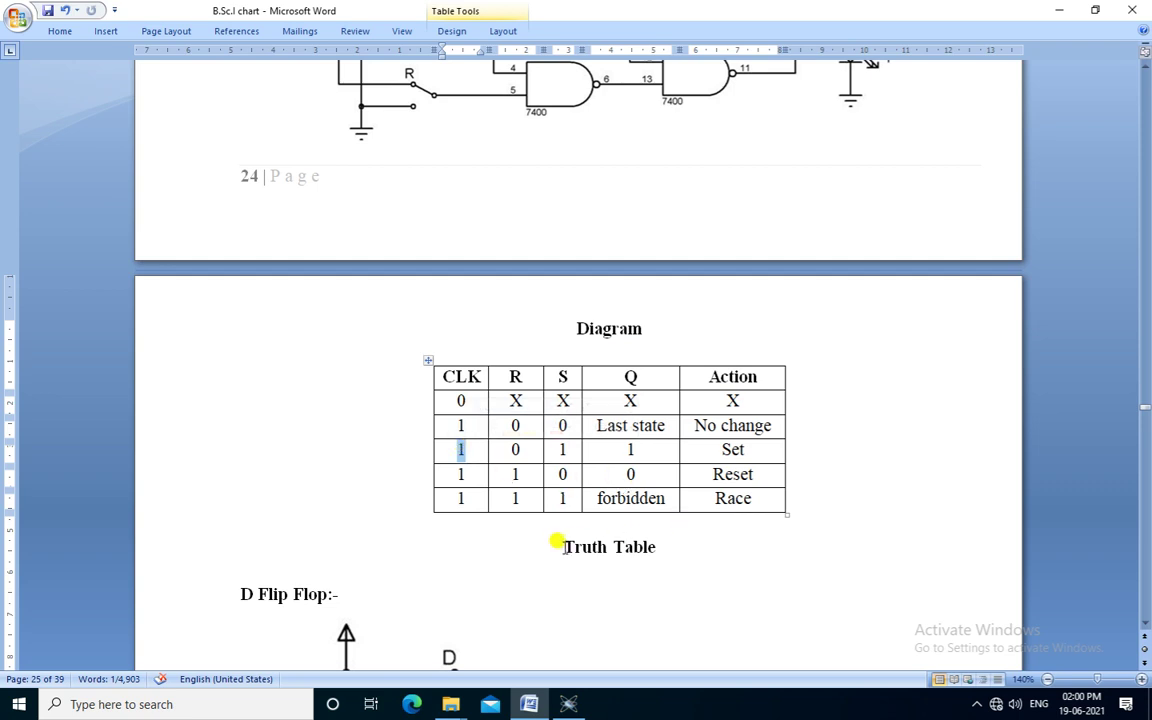
scroll(840, 475, up, 6)
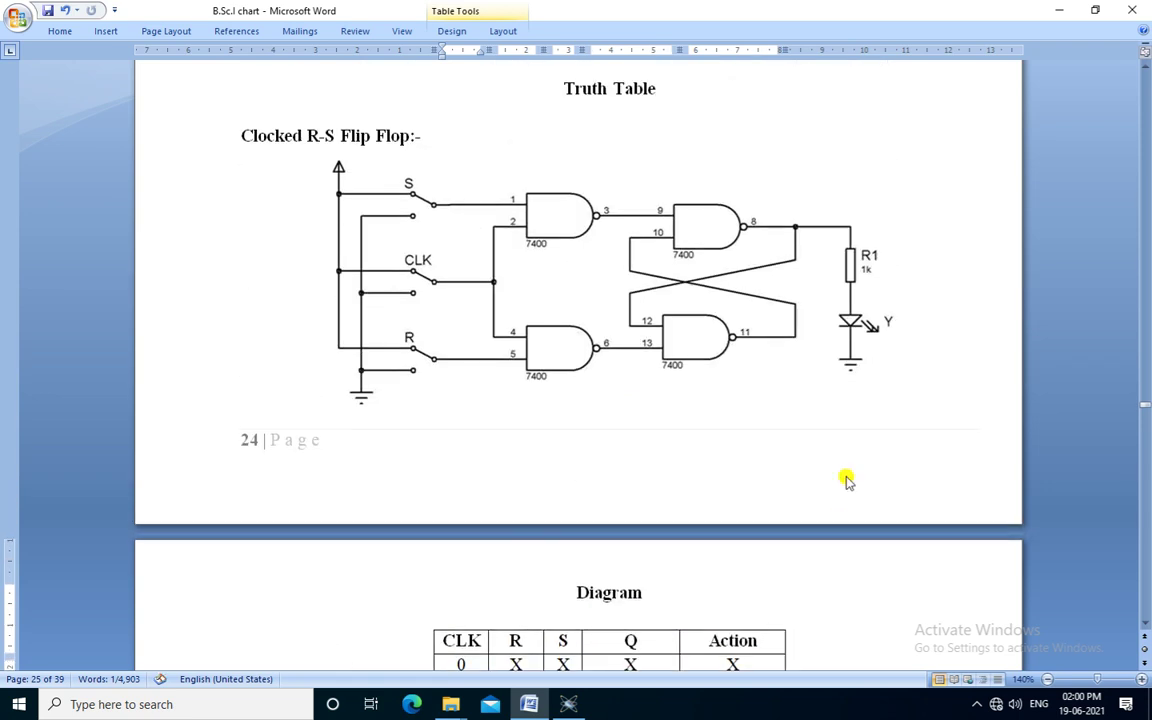
click(606, 350)
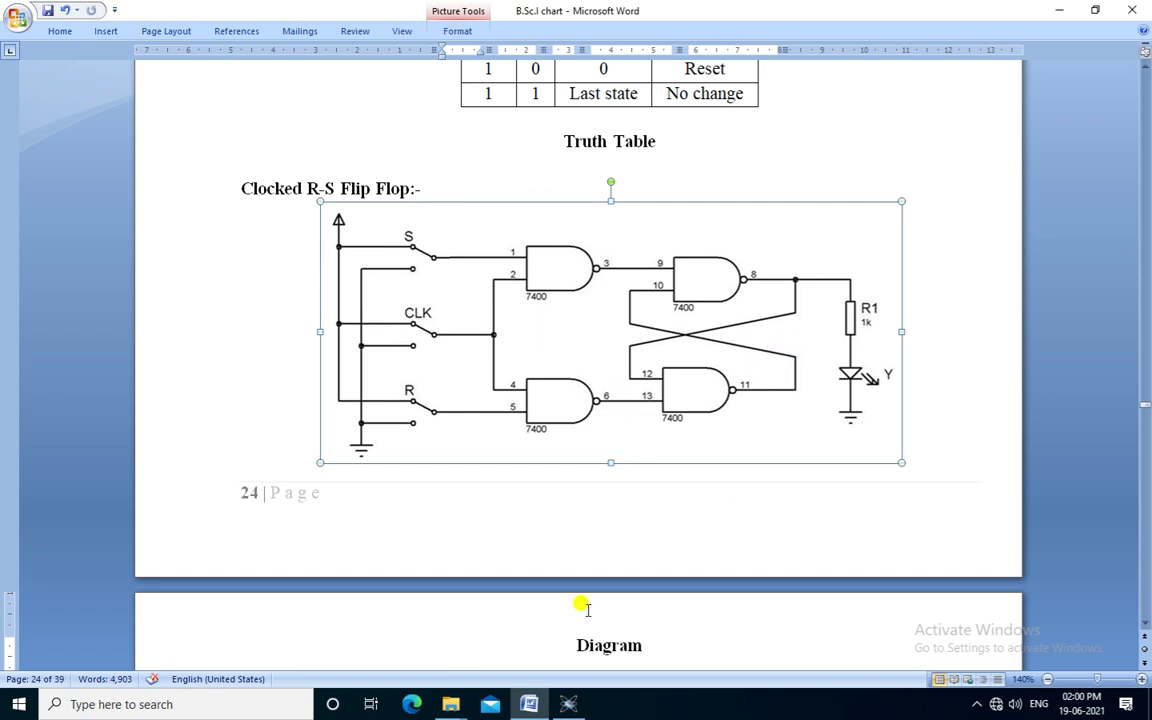
click(569, 706)
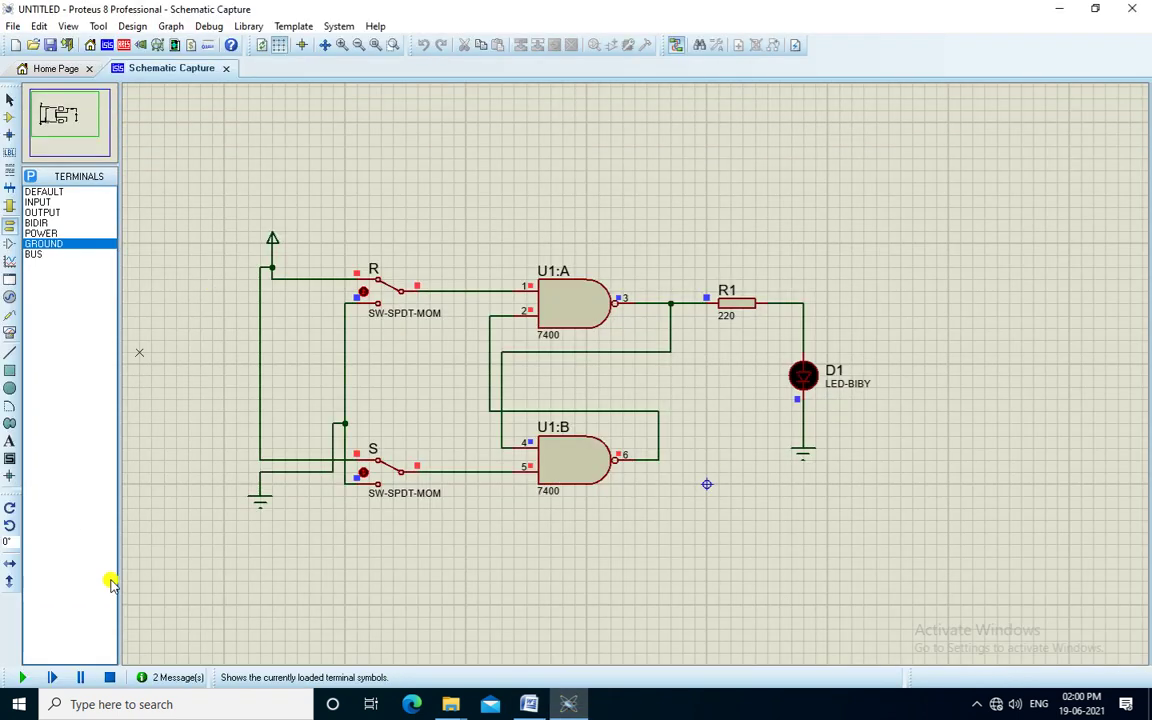
Step: Stop the simulation and delete the wires from R to U1:A and S to U1:B
click(108, 678)
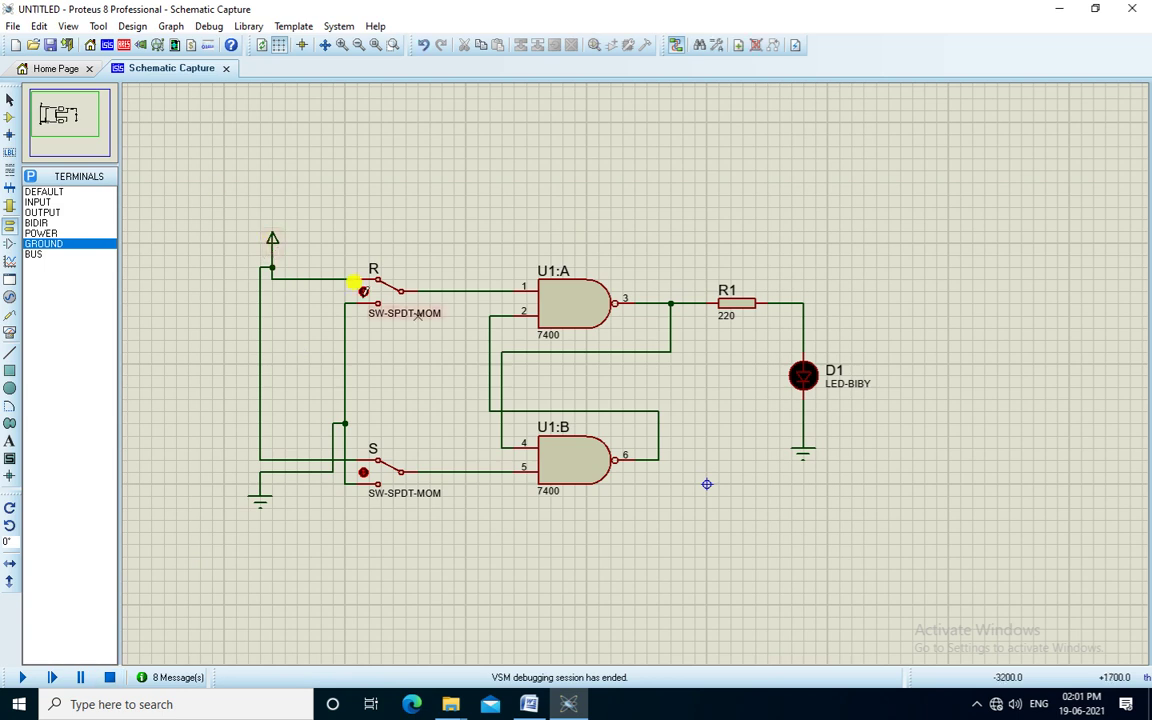
right_click(465, 289)
click(508, 329)
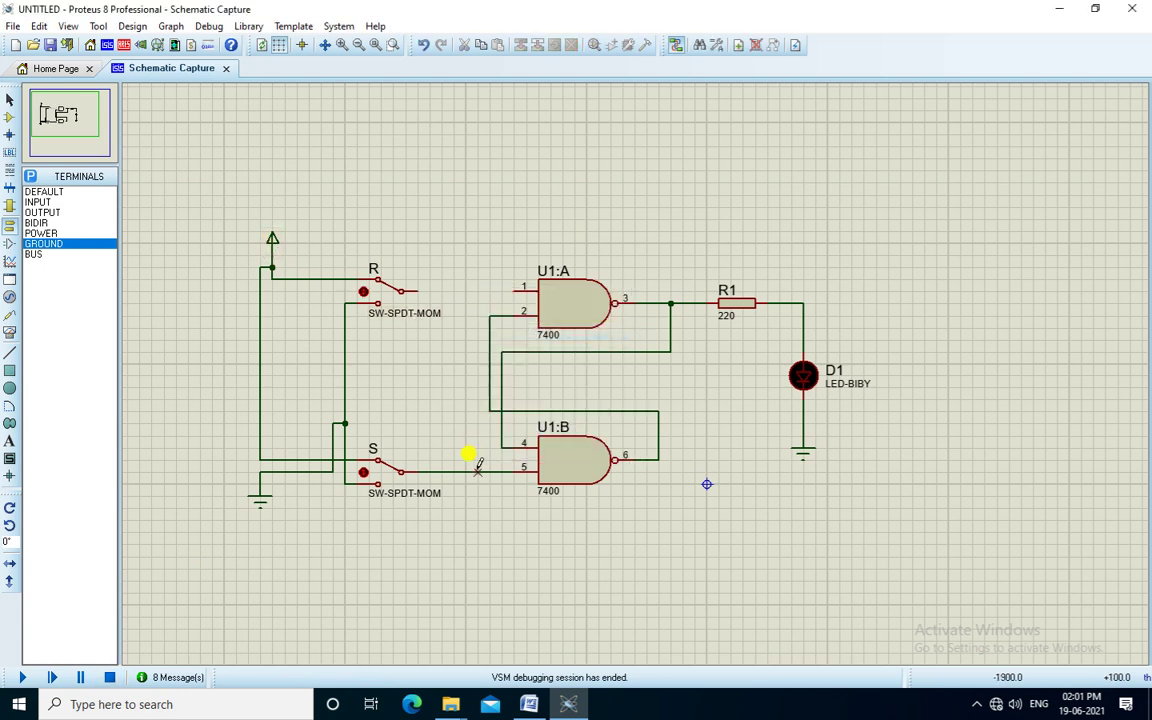
right_click(467, 465)
click(547, 508)
Step: Move the NAND gates, R1 and D1 together to the right
drag(237, 220, 474, 580)
click(928, 195)
drag(936, 220, 474, 533)
drag(698, 375, 942, 378)
click(437, 216)
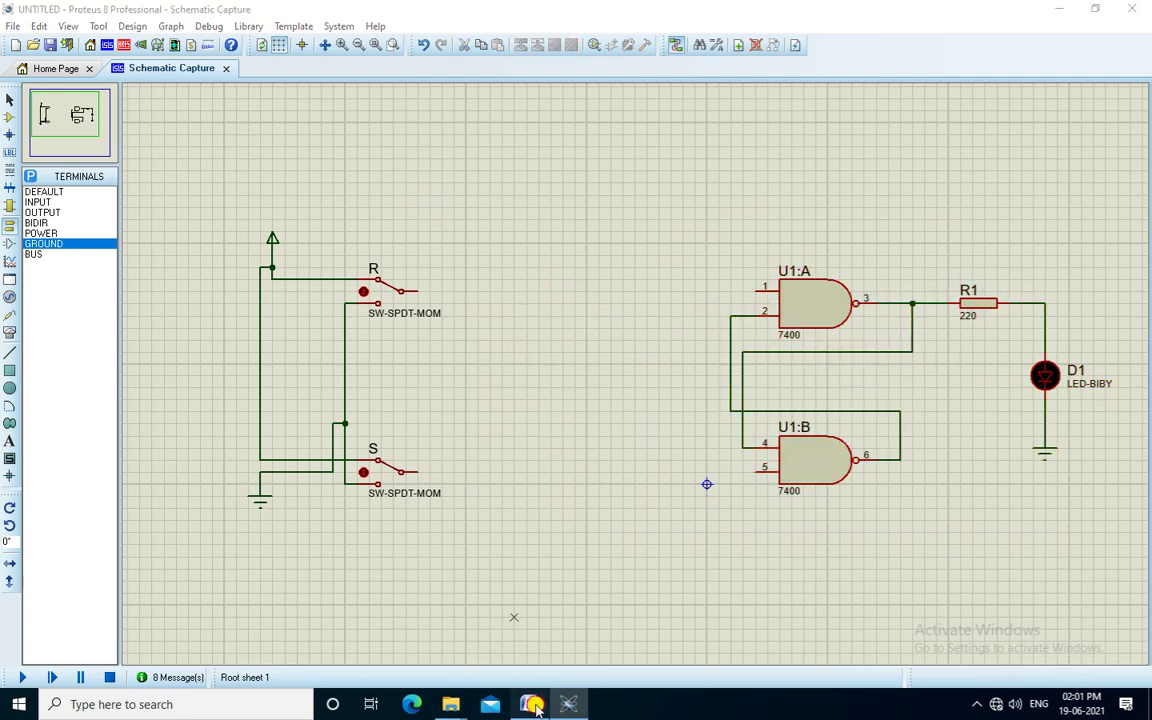
click(572, 704)
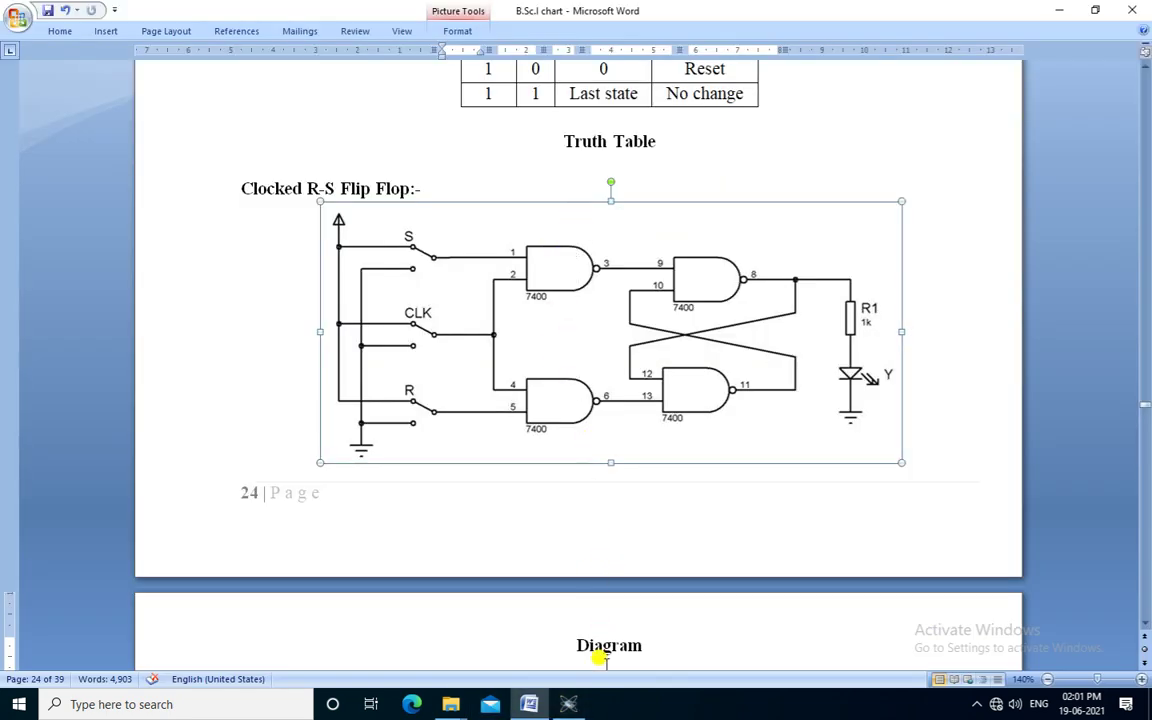
click(567, 704)
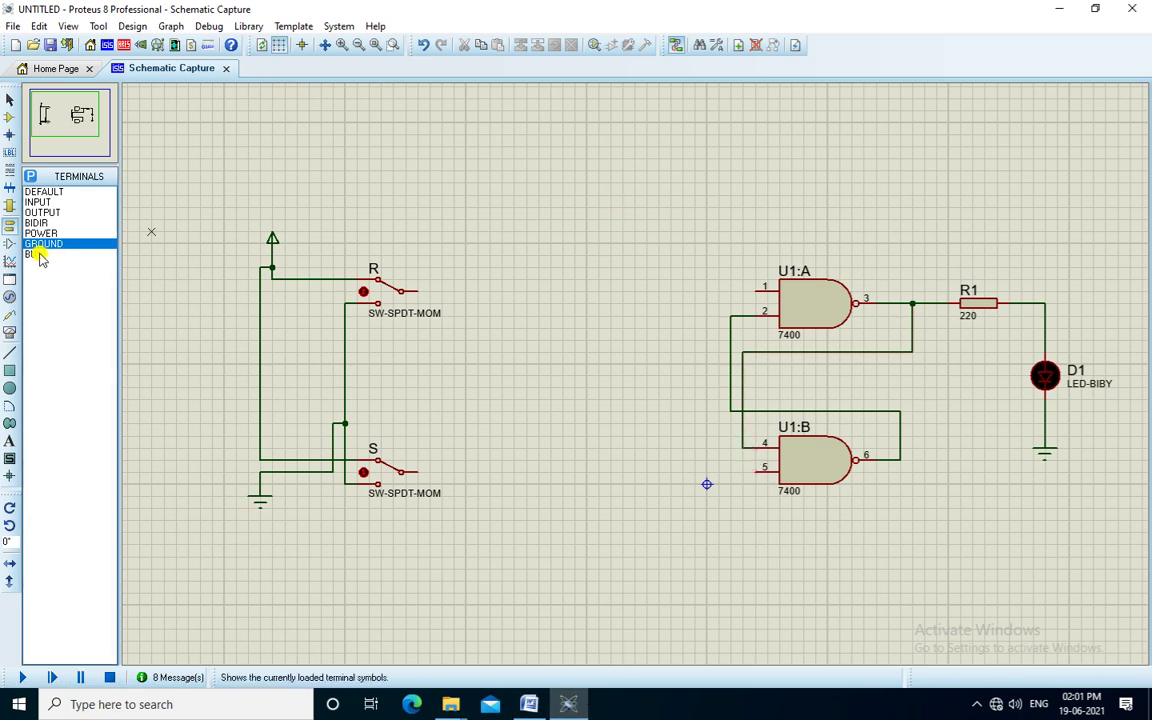
Step: Place two more 7400 gates, U1:C above and U1:D lower down
click(9, 116)
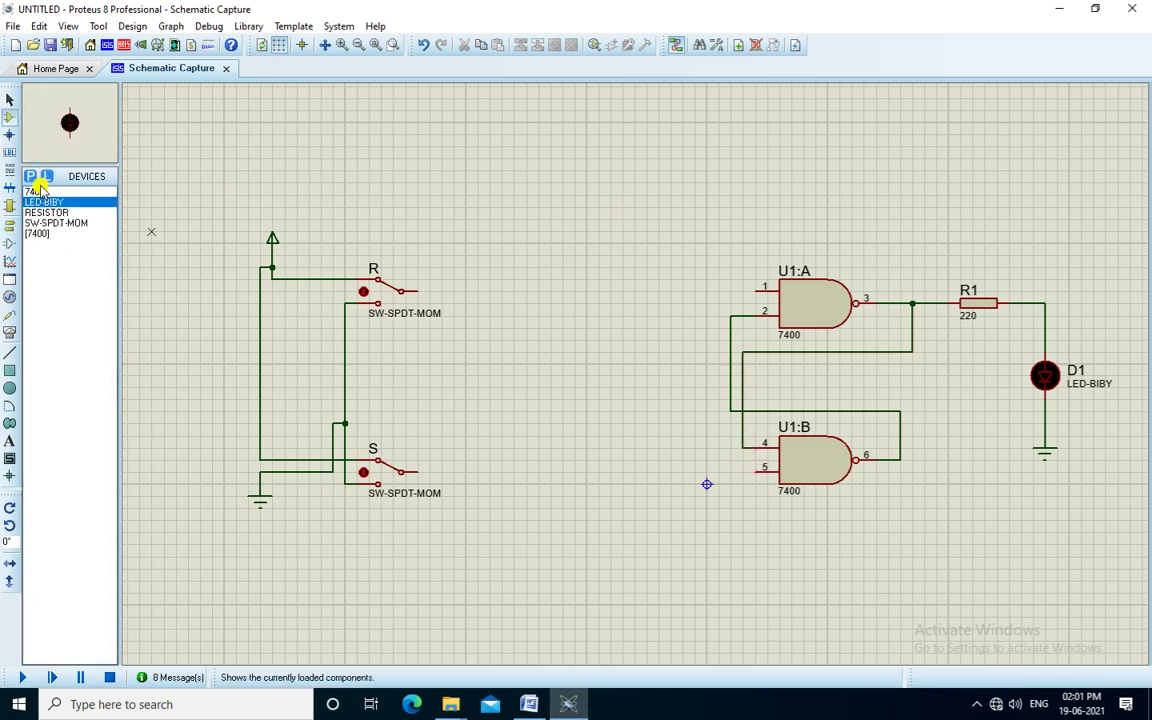
click(35, 191)
click(563, 257)
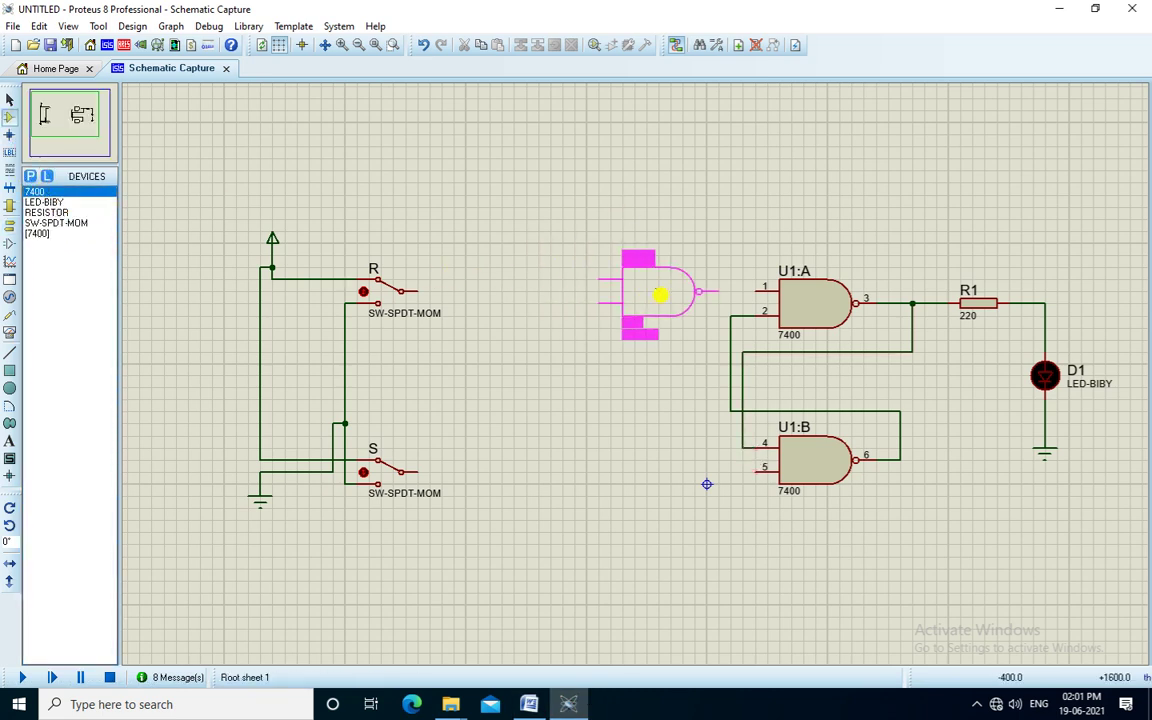
click(598, 284)
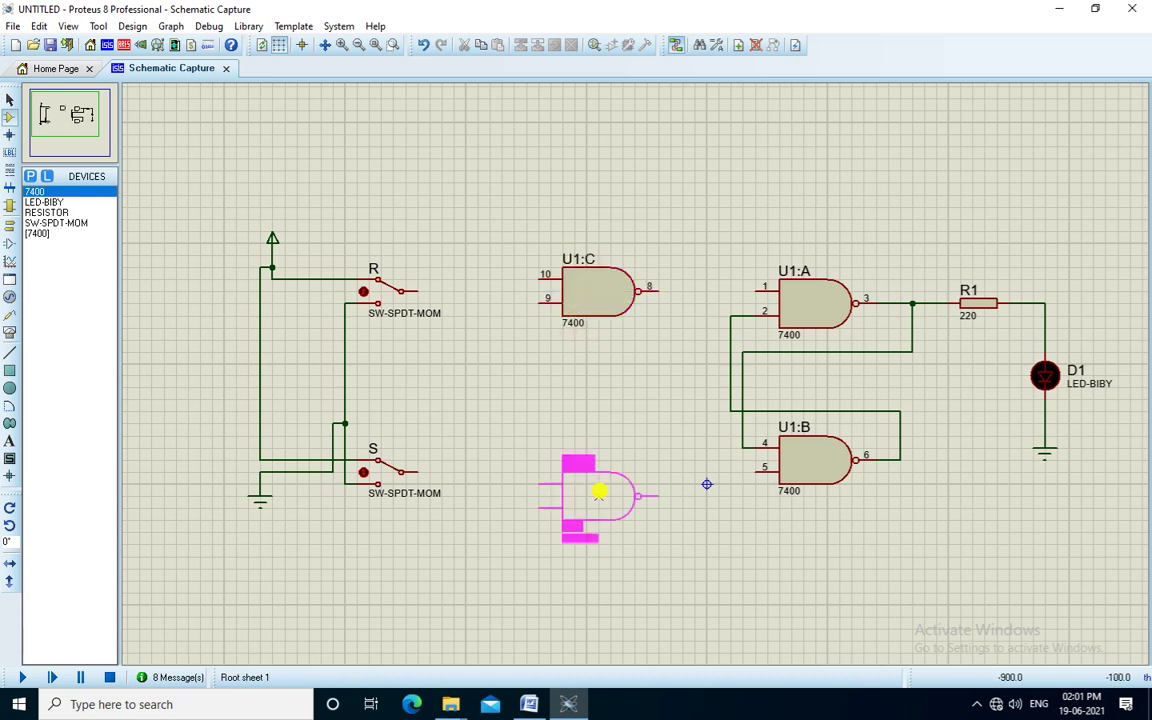
click(586, 477)
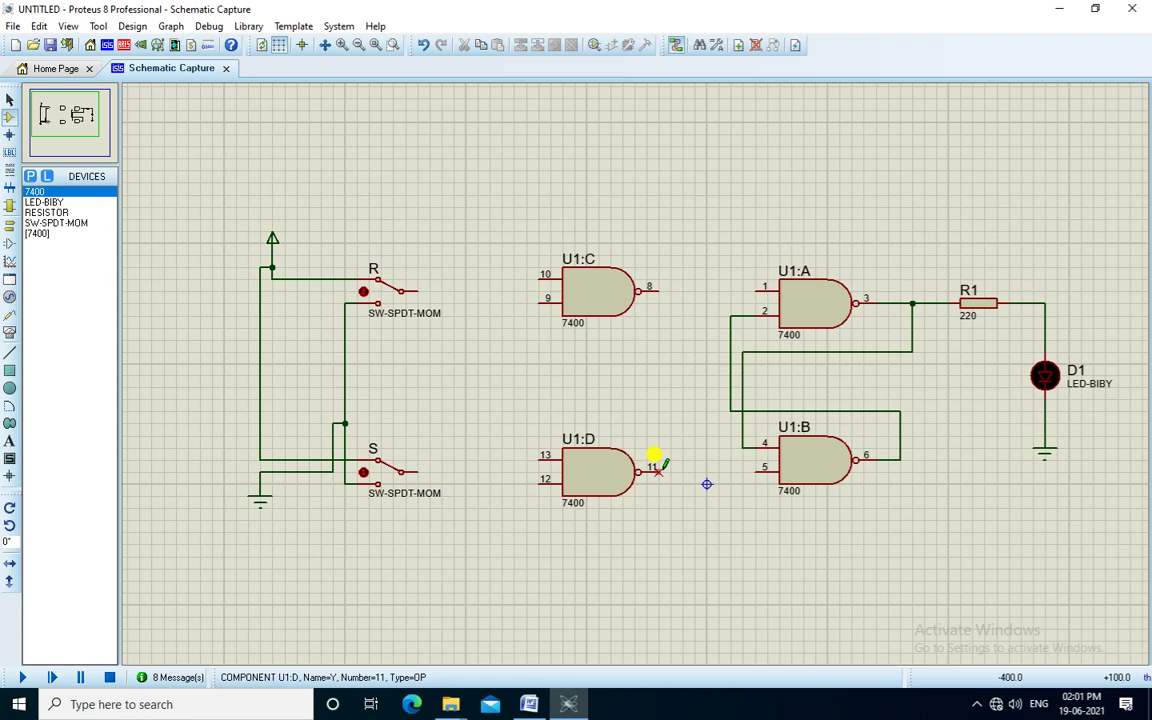
click(530, 704)
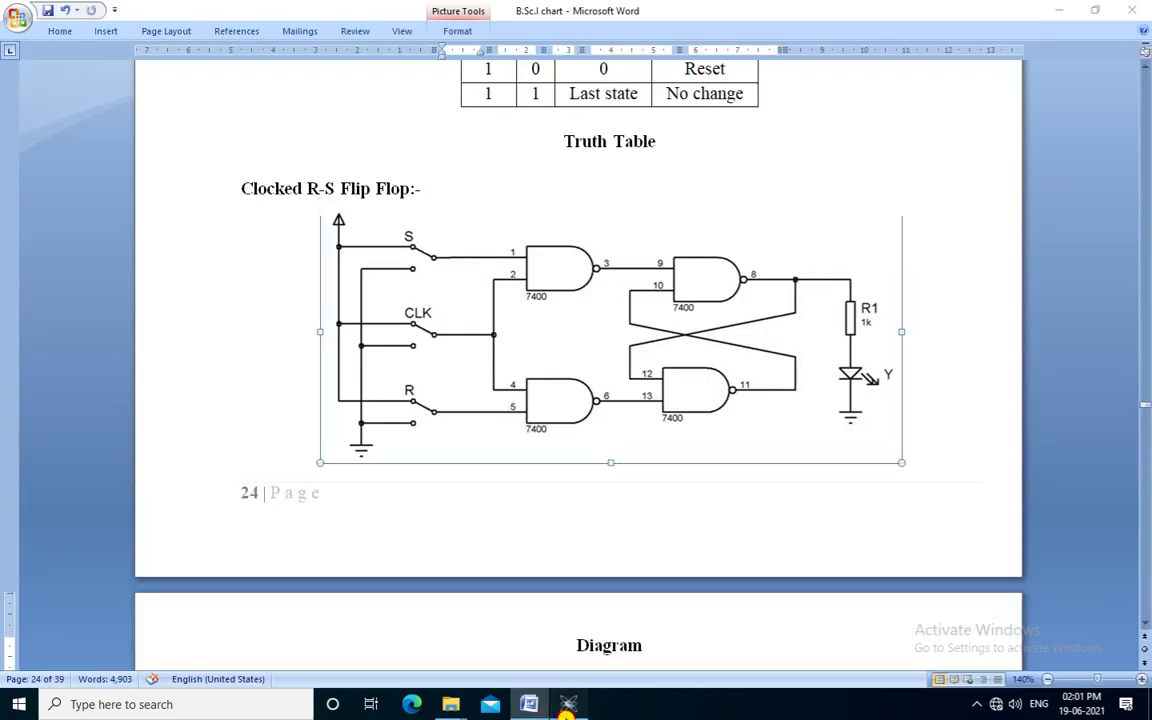
click(568, 704)
Step: Wire U1:D pin 11 to U1:B pin 5 and U1:C pin 8 to U1:A pin 1
click(651, 469)
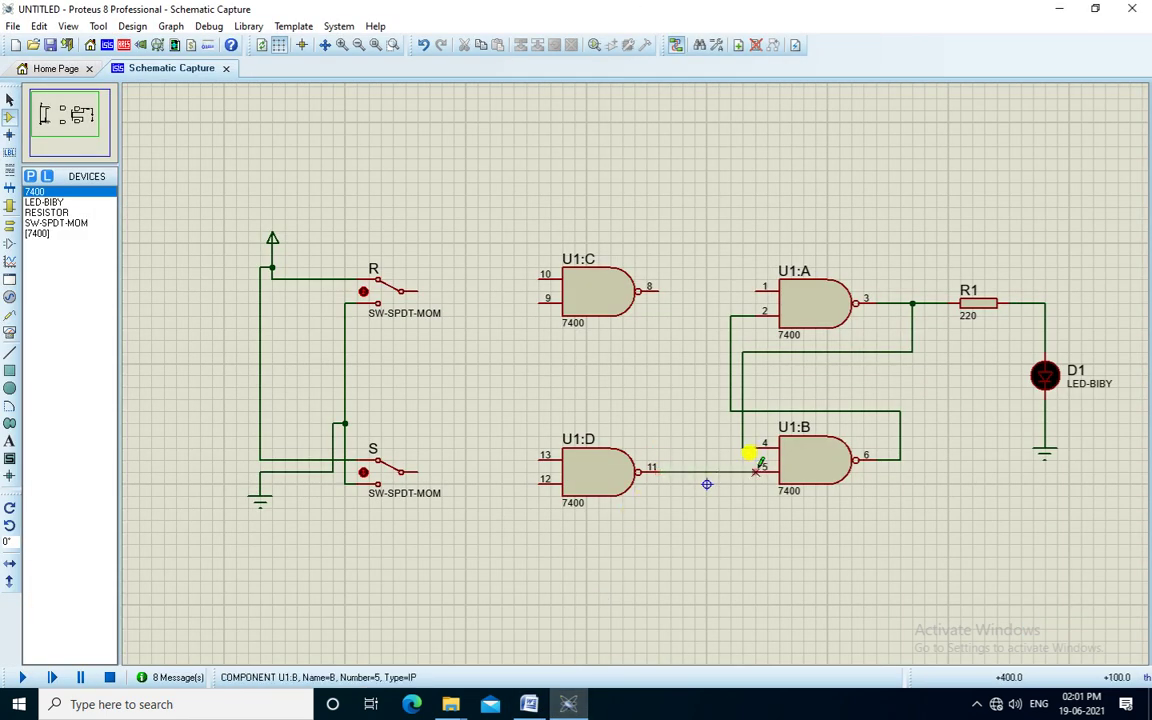
click(757, 468)
click(649, 287)
click(757, 288)
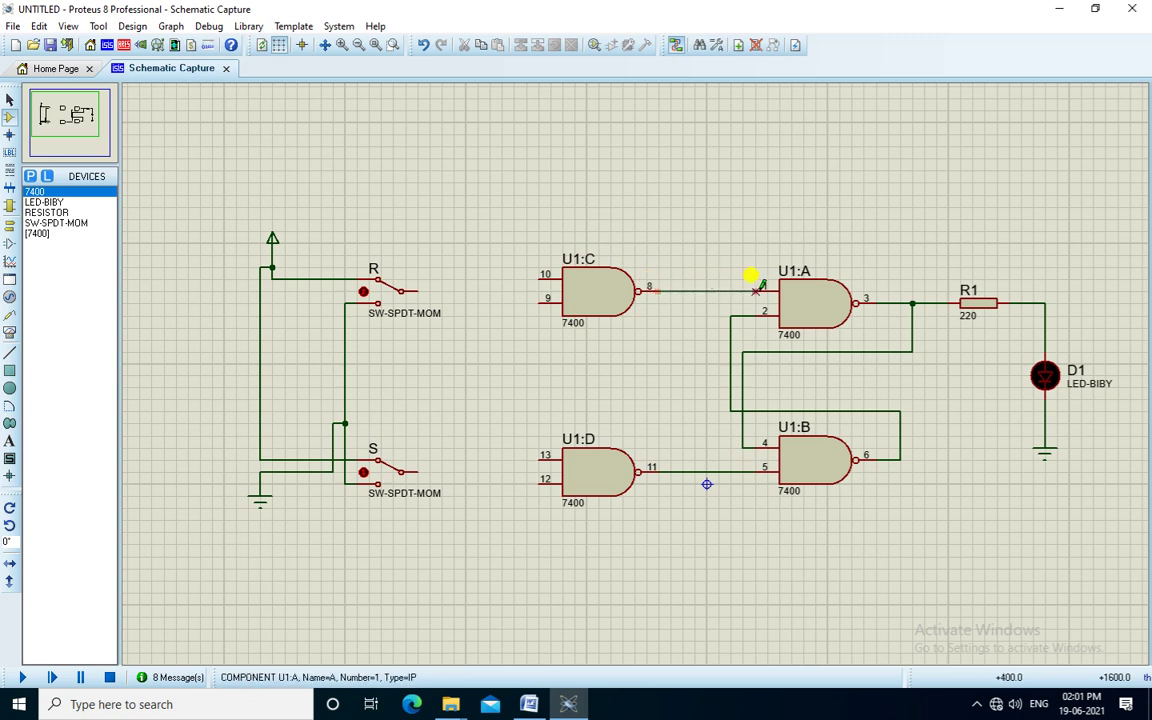
Step: Wire U1:C pin 10 to switch R and U1:D pin 12 to switch S, nudging S down
click(545, 277)
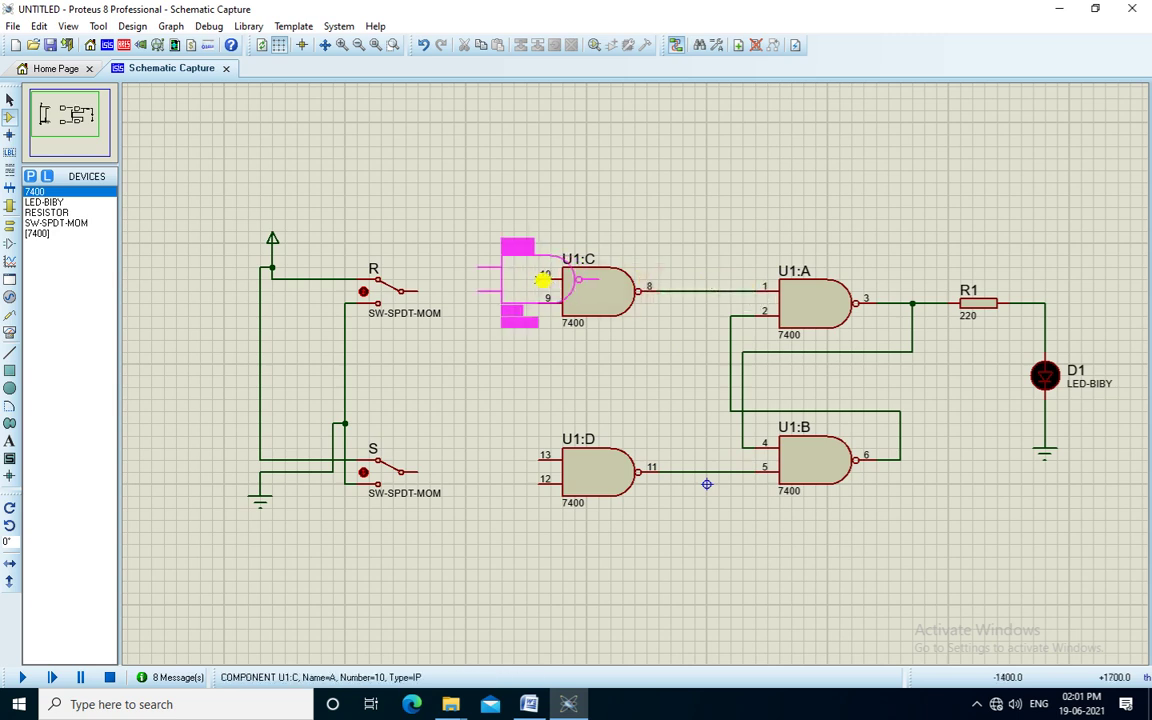
click(418, 289)
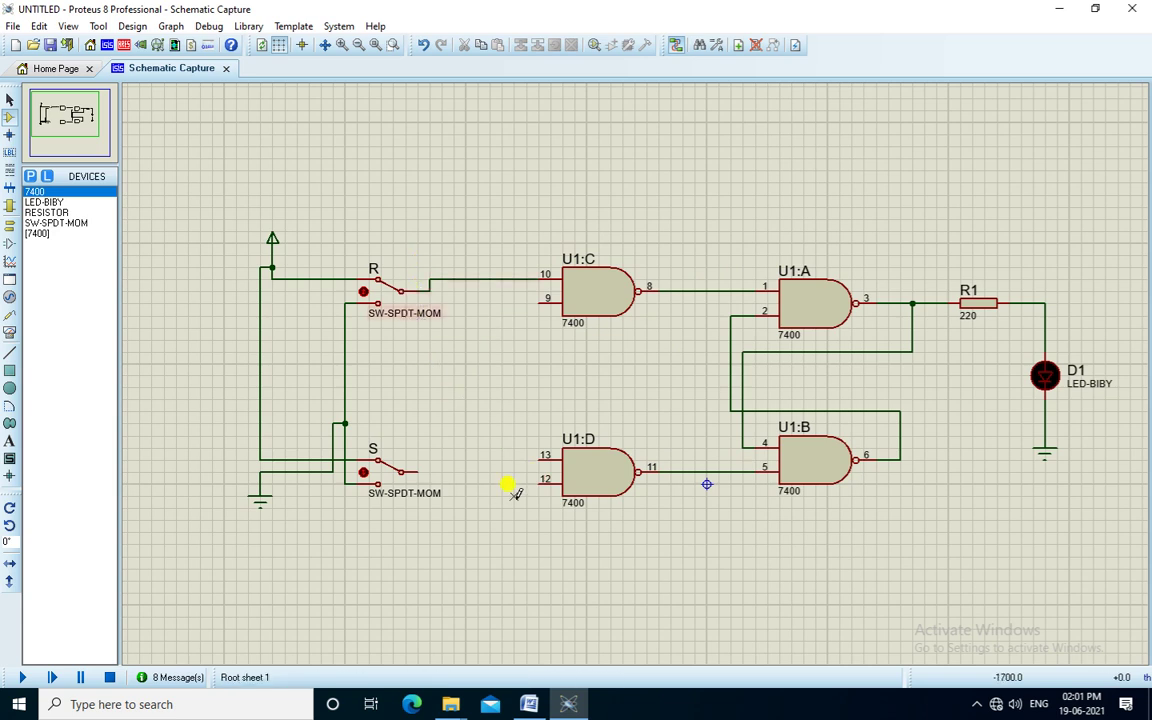
click(539, 482)
click(414, 464)
drag(176, 376, 455, 555)
drag(334, 478, 337, 503)
click(405, 360)
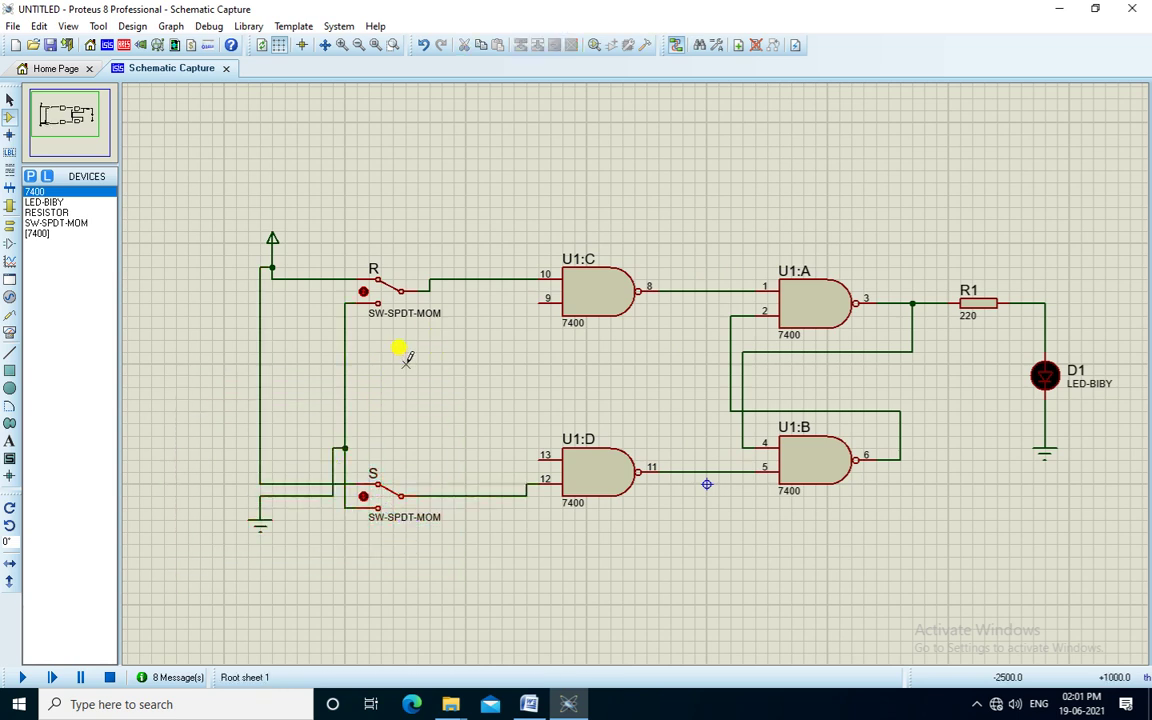
click(45, 223)
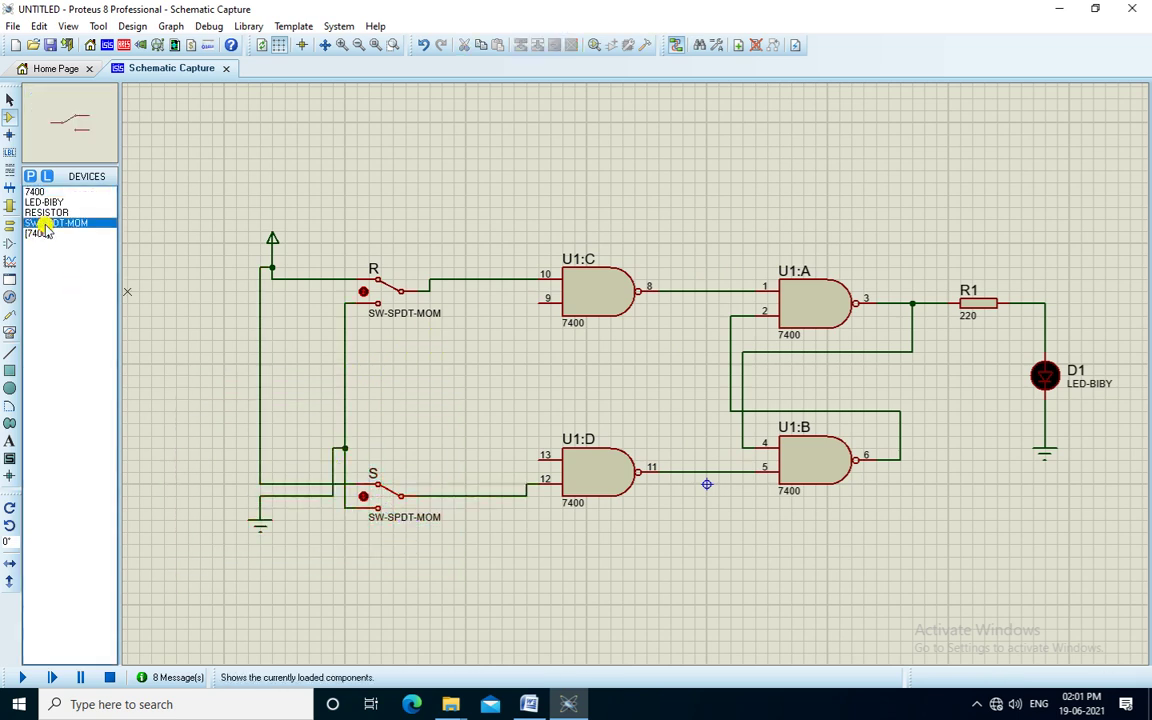
Step: Place a new SW-SPDT-MOM switch between R and S and X-mirror it
click(381, 368)
right_click(382, 365)
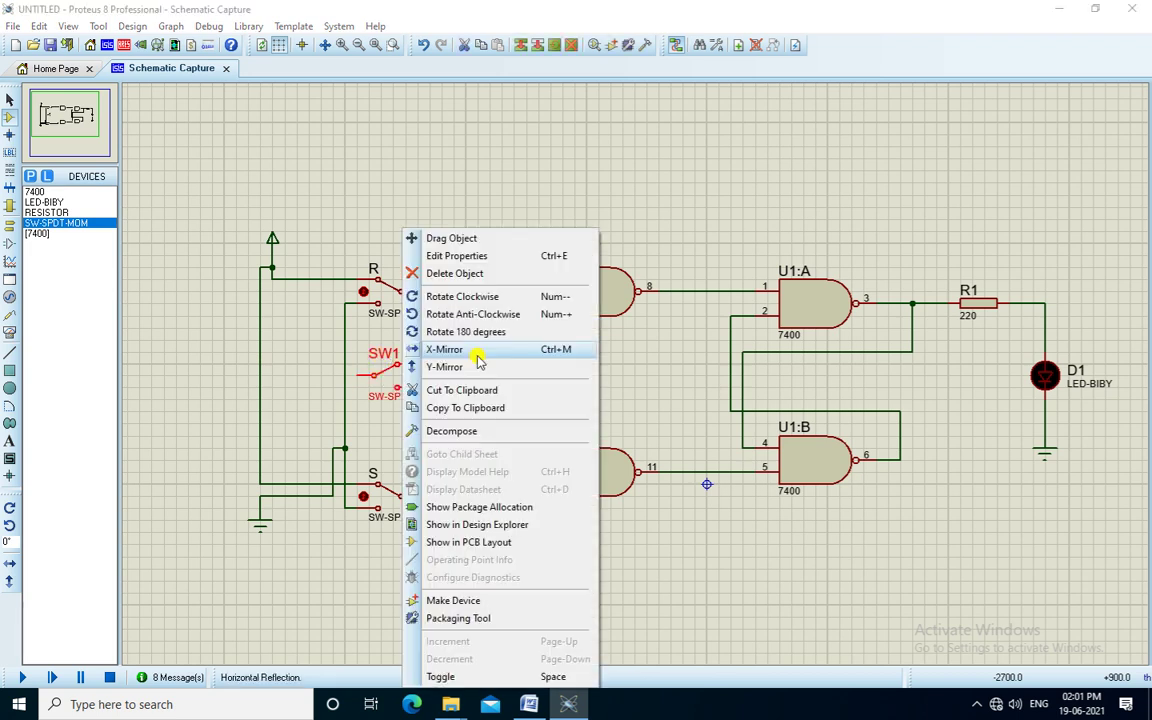
click(466, 350)
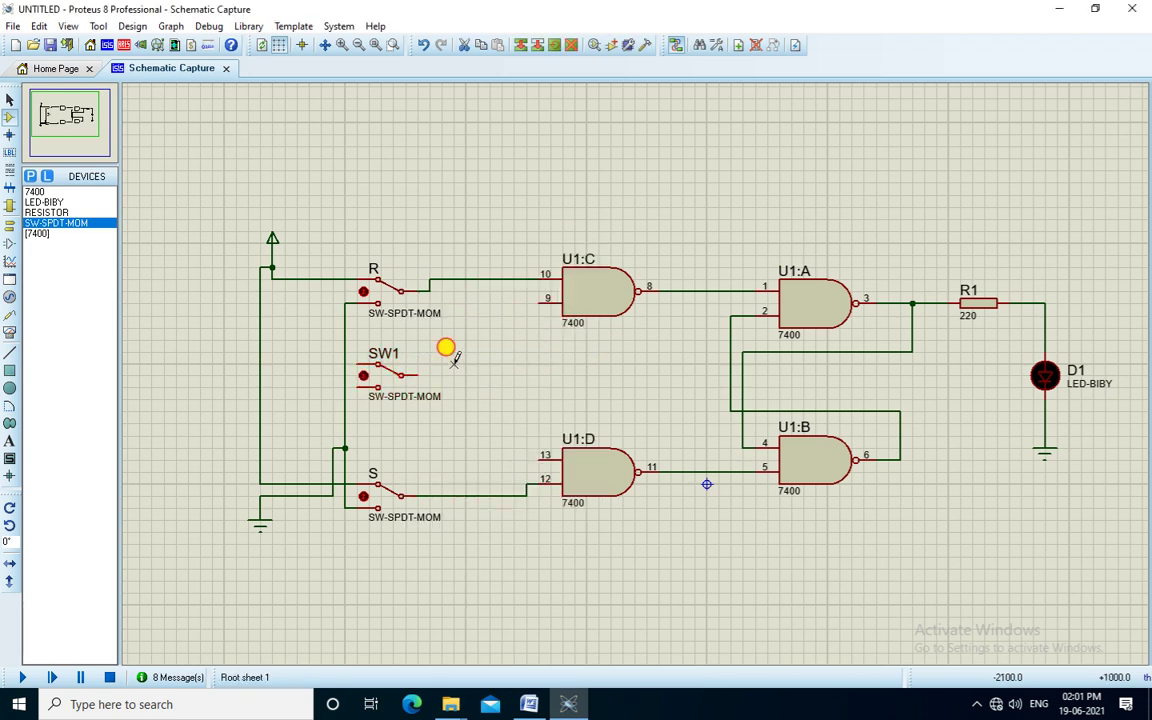
click(285, 352)
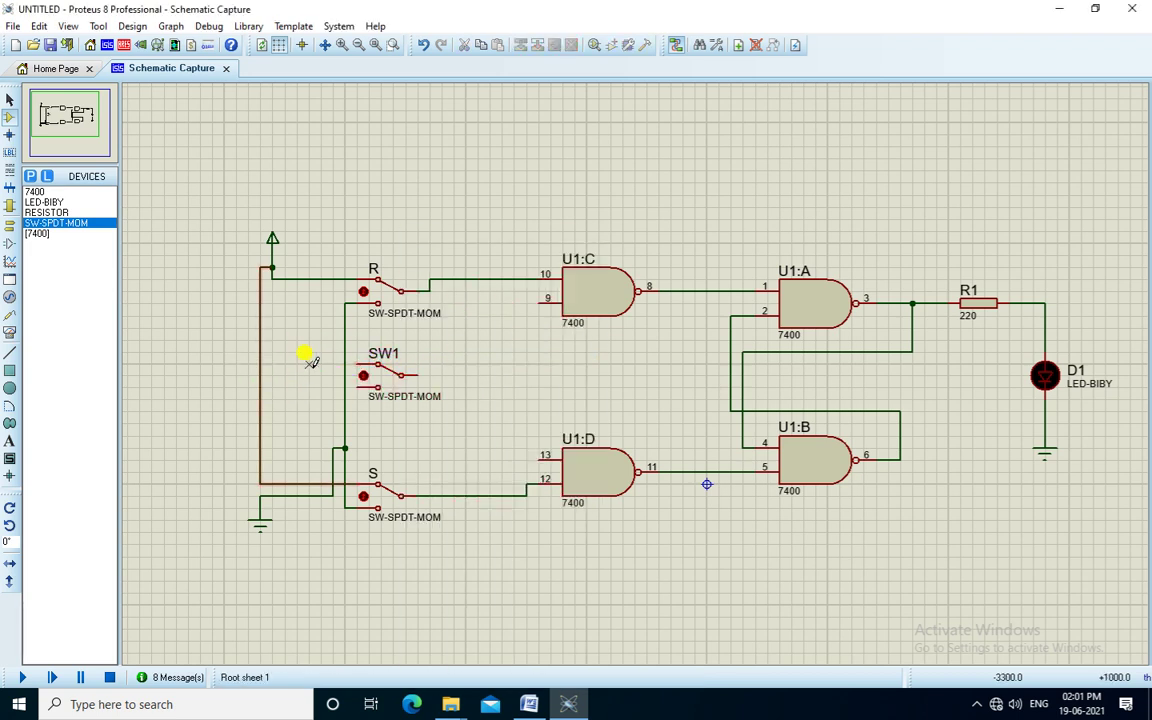
Step: Wire the switch's left pin to the left wire, U1:C pin 9 to U1:D pin 13, and its output to that wire
click(344, 349)
click(253, 352)
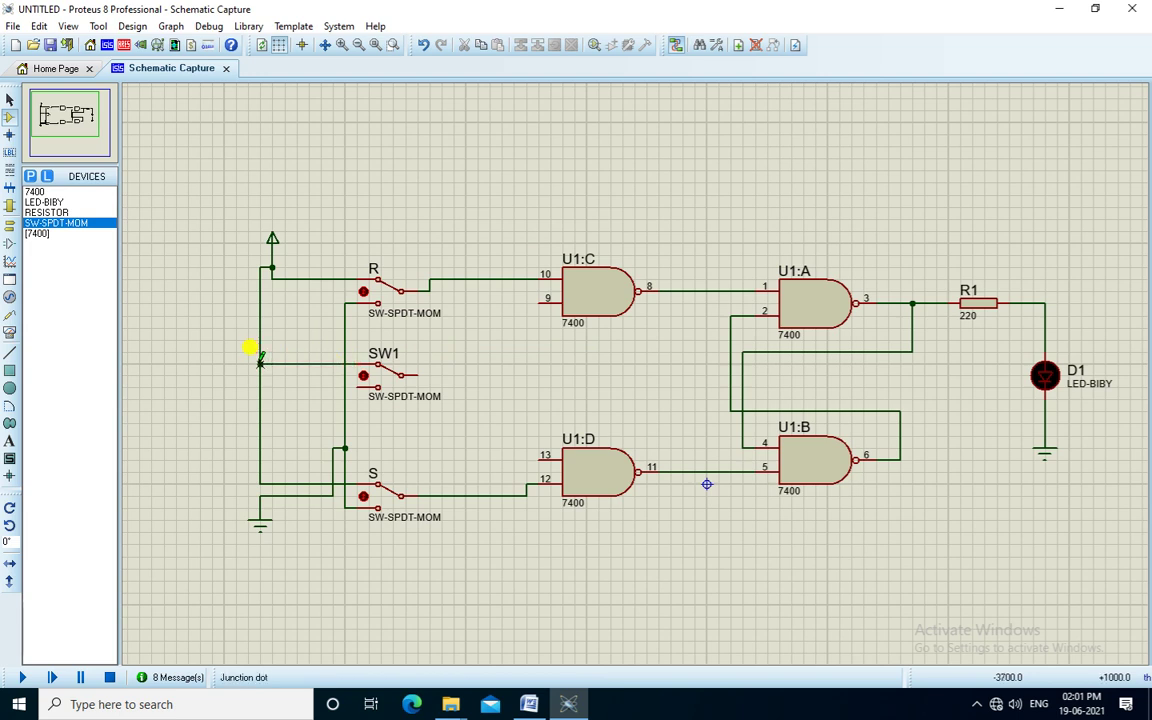
click(538, 297)
click(539, 460)
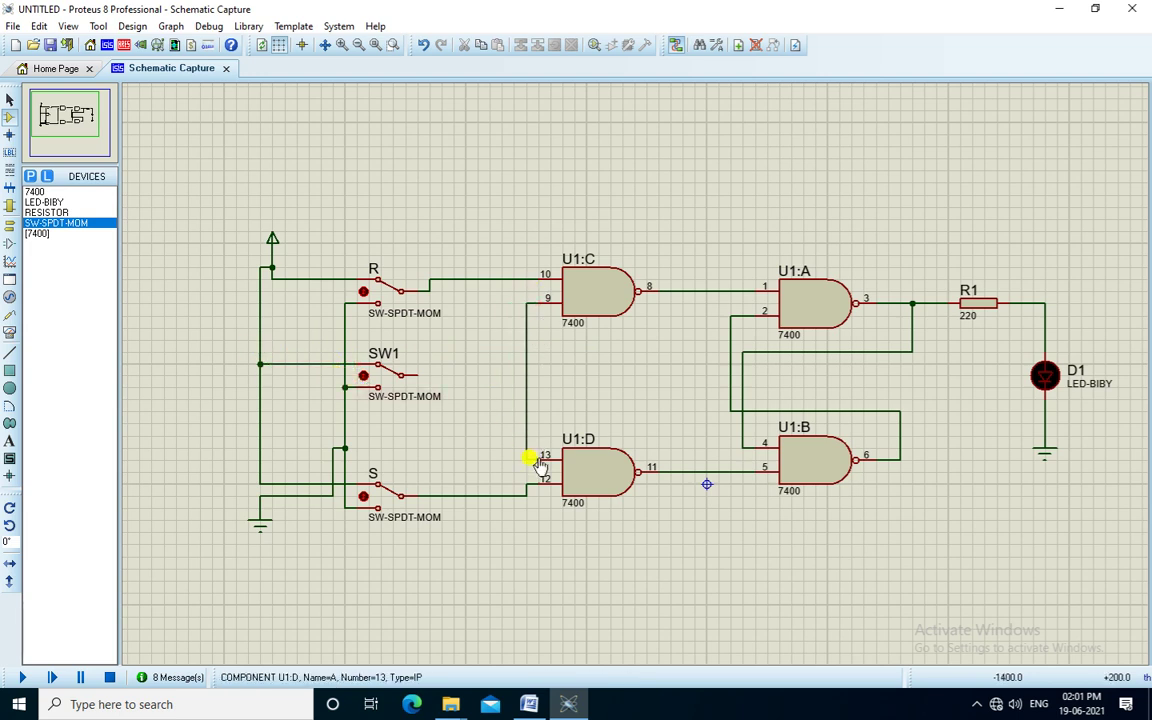
click(416, 375)
click(525, 373)
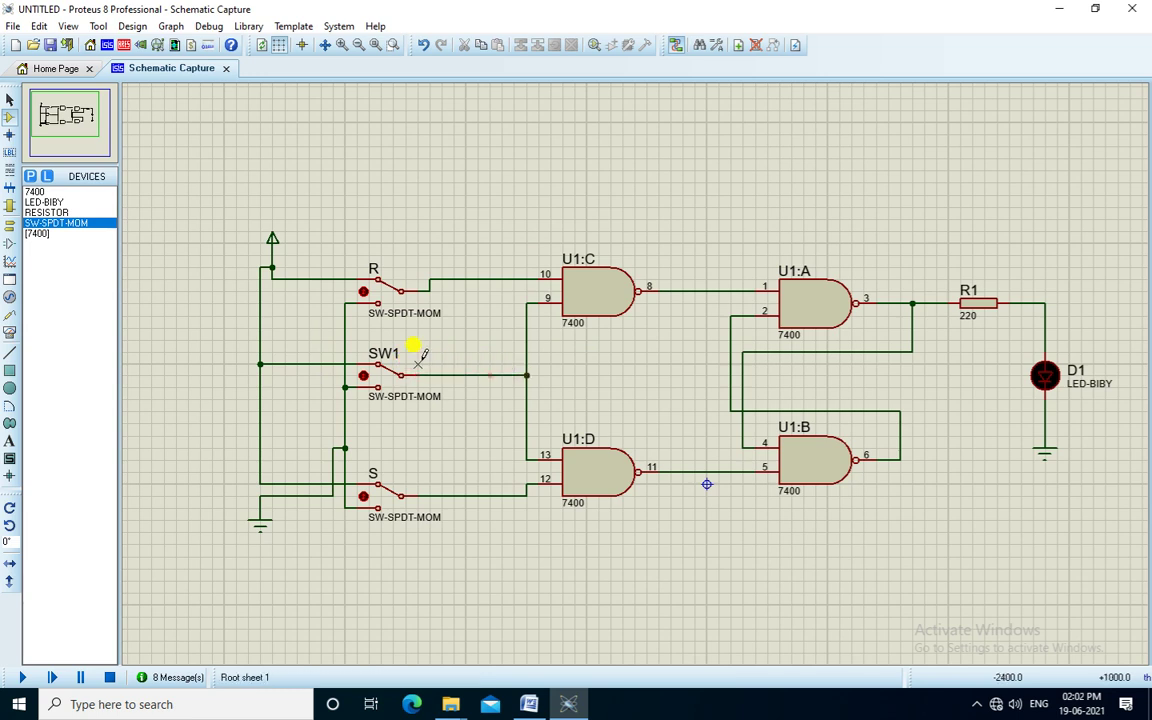
Step: Rename the new switch's label to CLK
double_click(380, 352)
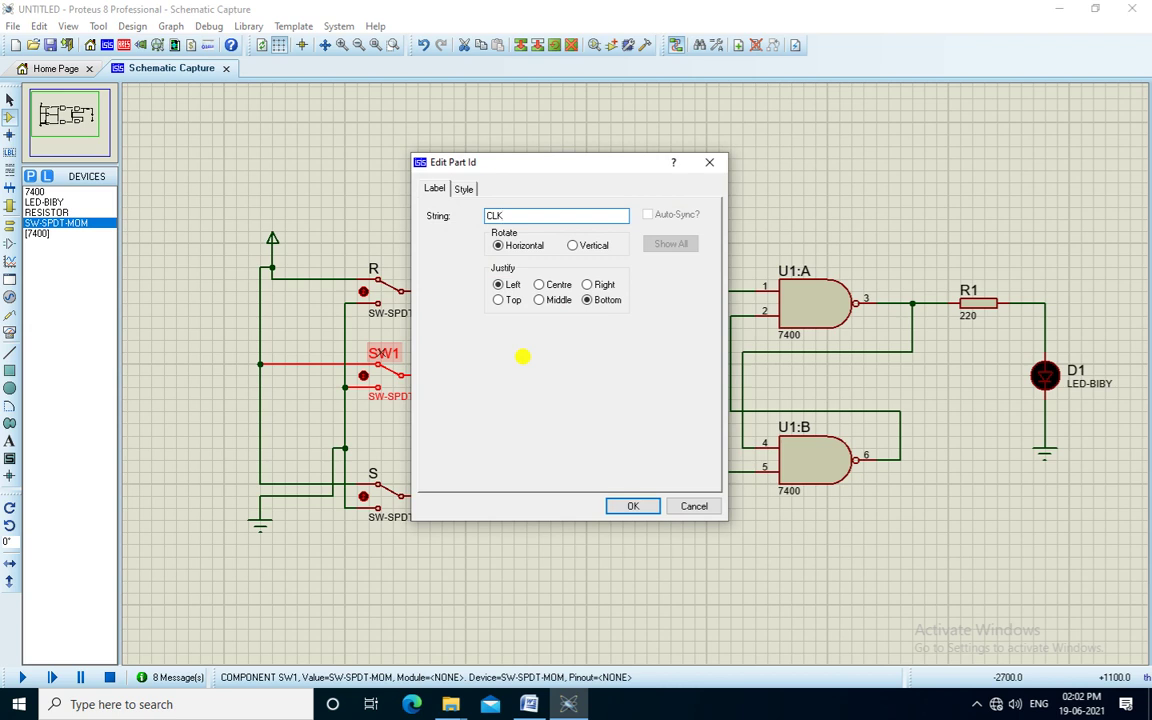
key(Return)
click(455, 203)
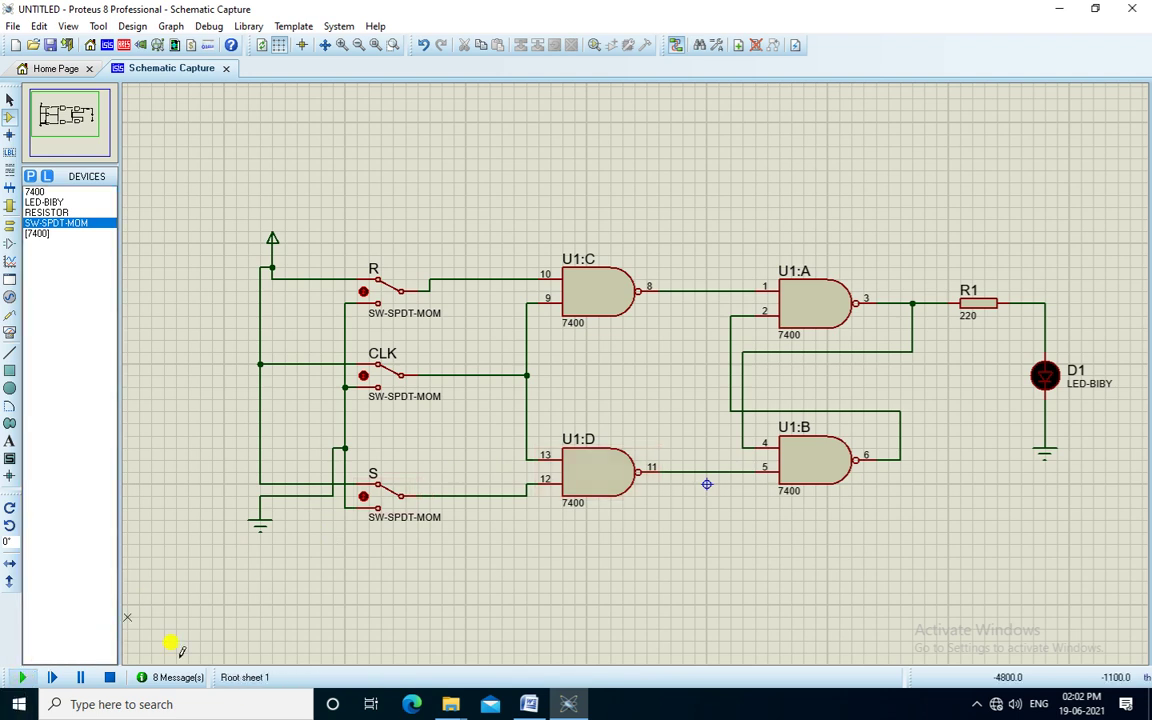
Step: Start the simulation, toggle the R switch, then scroll Word down to the clocked truth table
click(363, 494)
click(366, 293)
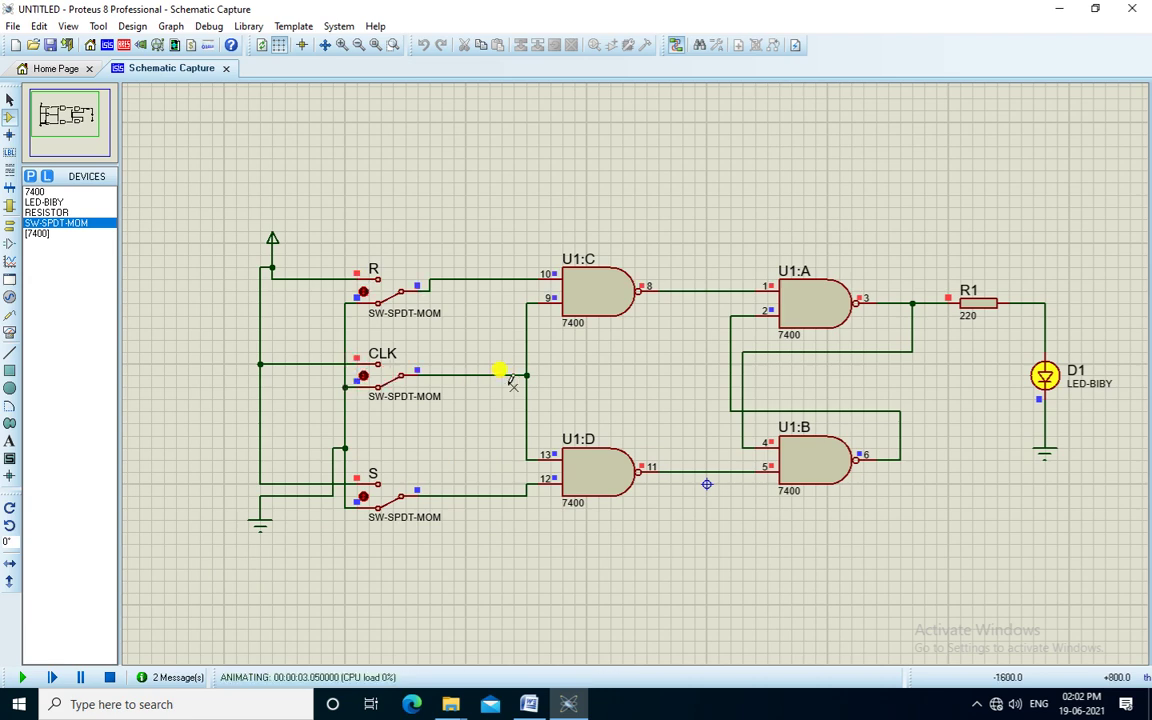
key(alt+Tab)
scroll(900, 380, down, 4)
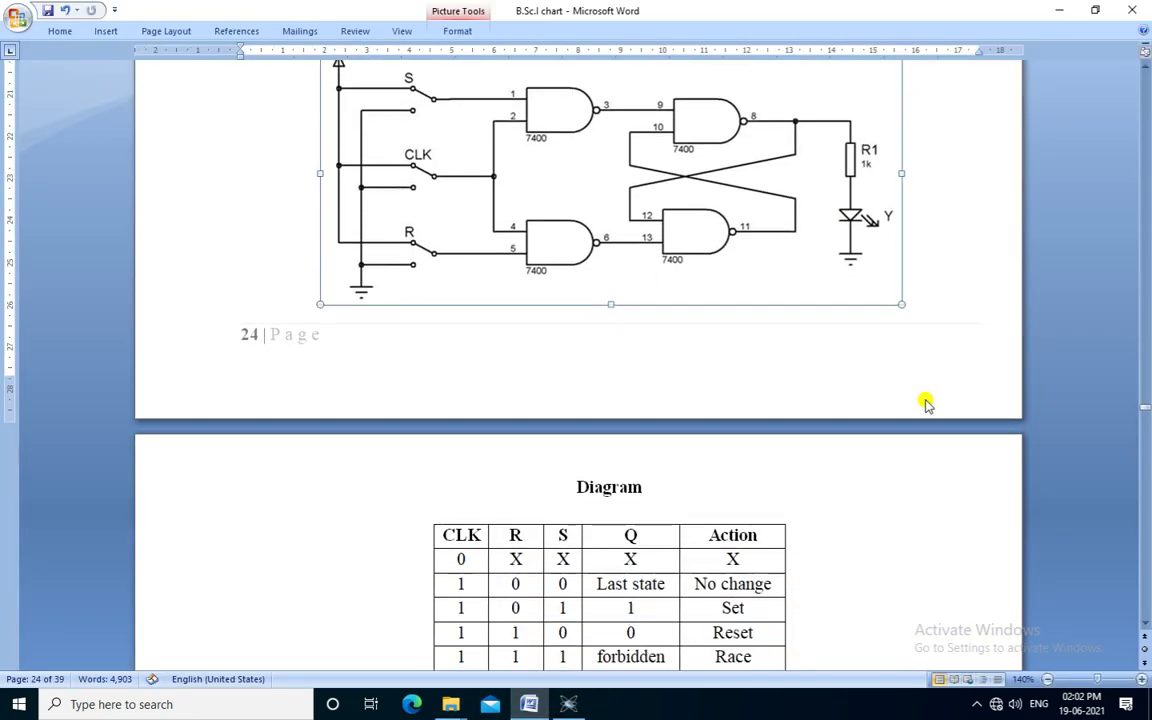
scroll(915, 390, down, 4)
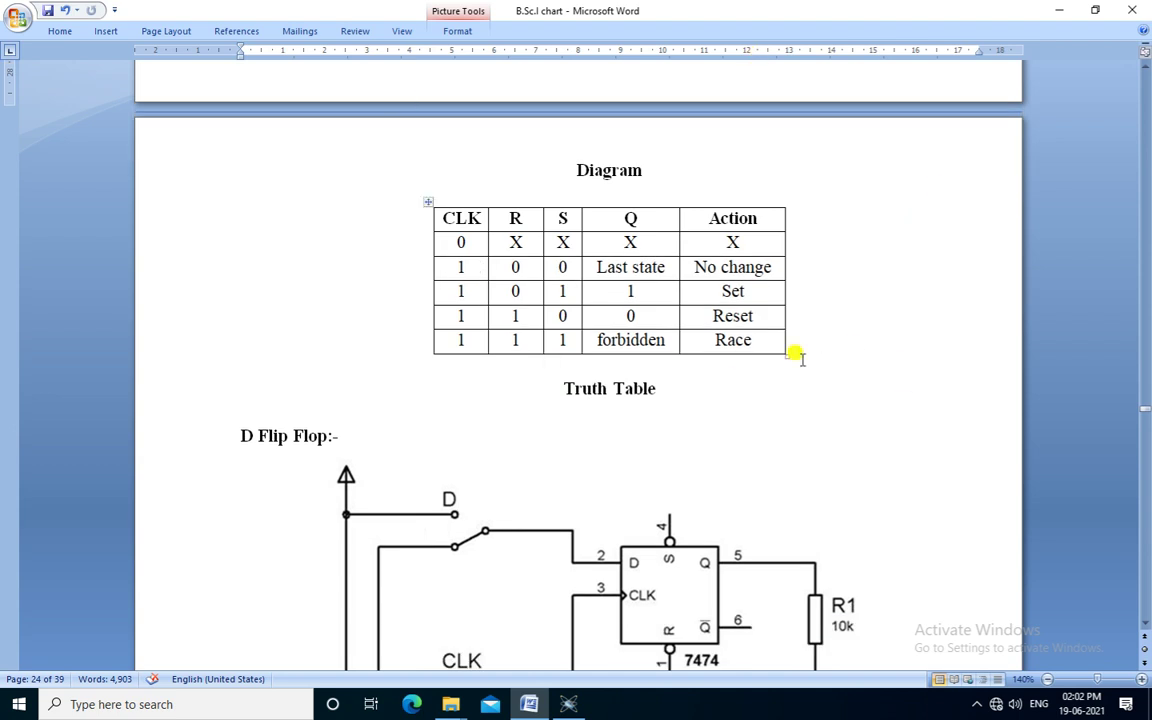